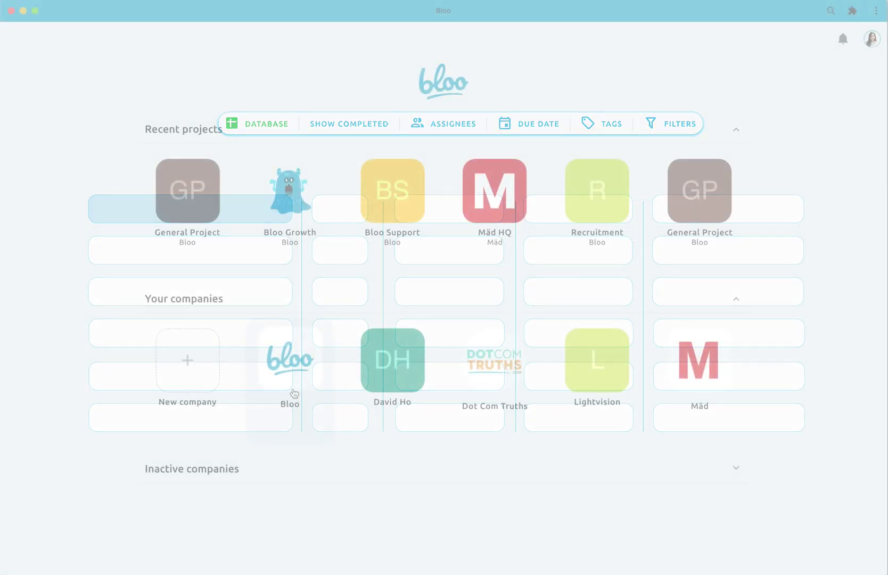
- Open the Bloo workspace and the General Project's Todo board with its Ideas, Backlog, In Progress and Under Review lists
left_click(293, 387)
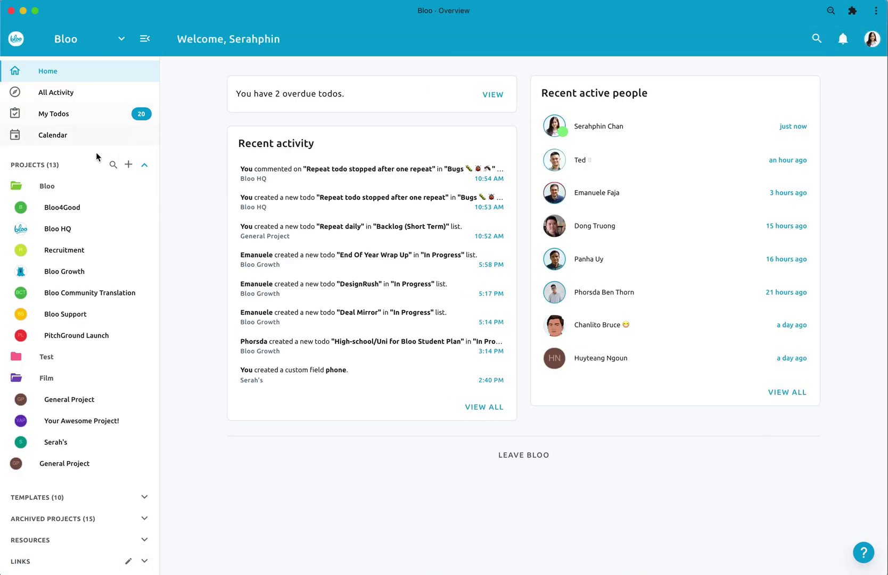
left_click(98, 407)
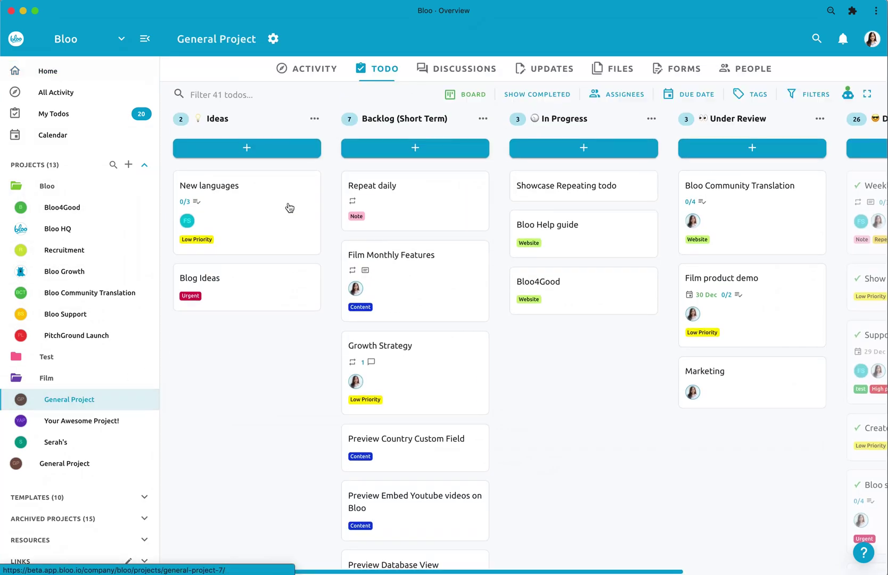
scroll(527, 319, "right", 3)
scroll(527, 319, "left", 3)
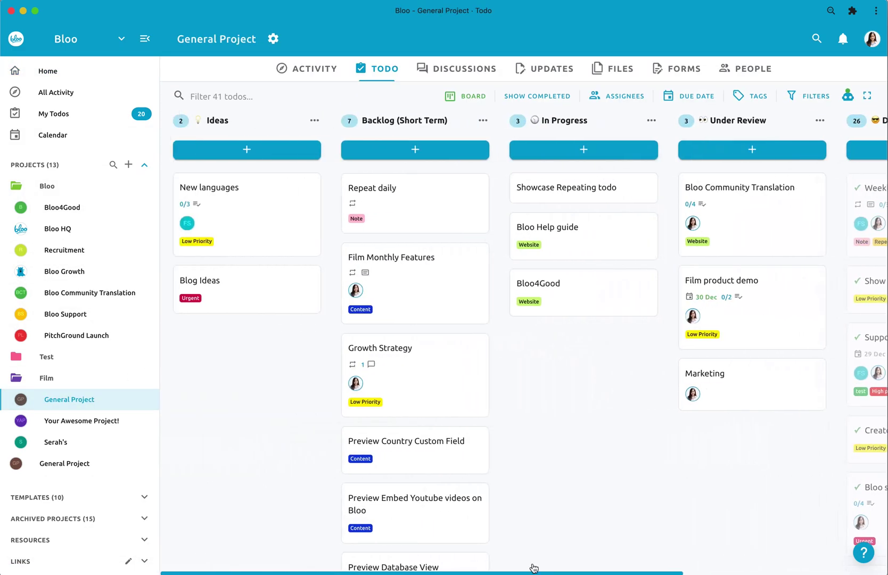
- Switch the General Project todos from Board to Database view and browse the table
left_click(471, 94)
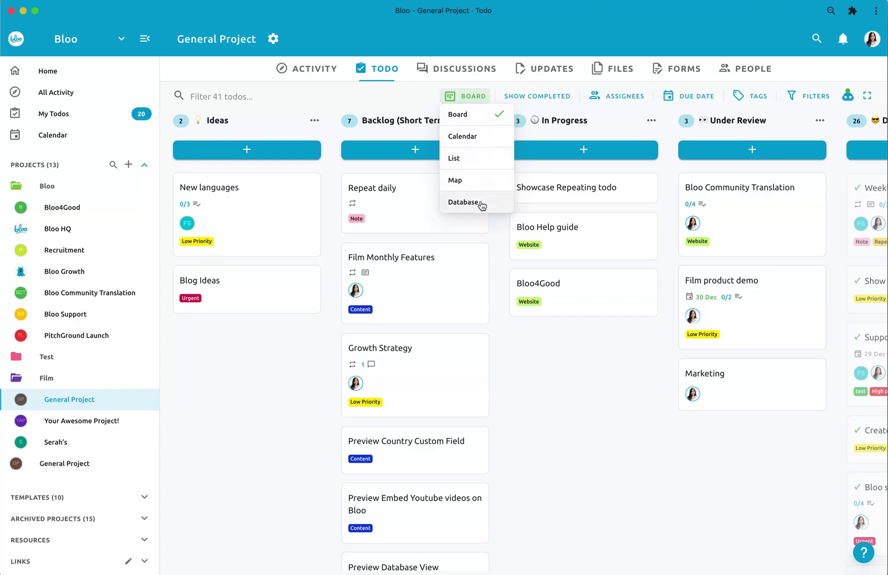
left_click(463, 201)
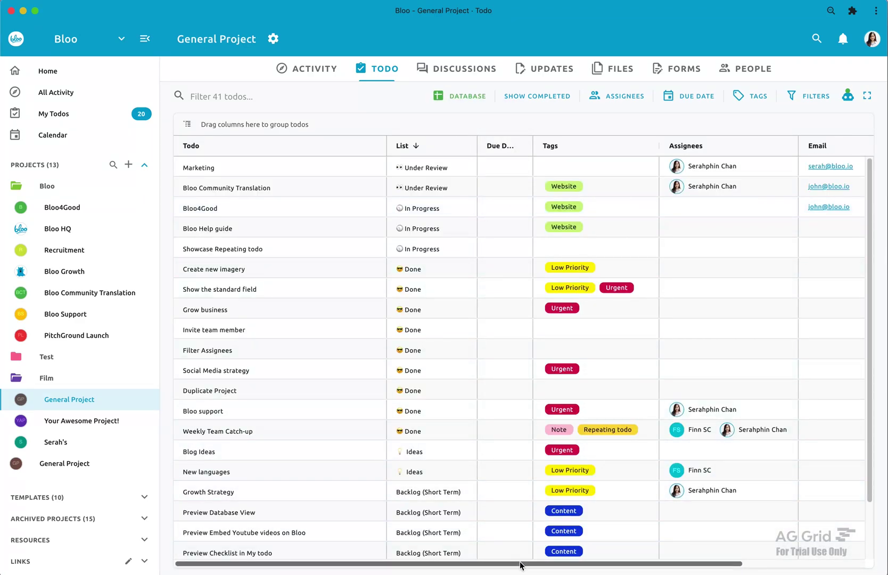
left_click_drag(521, 565, 670, 573)
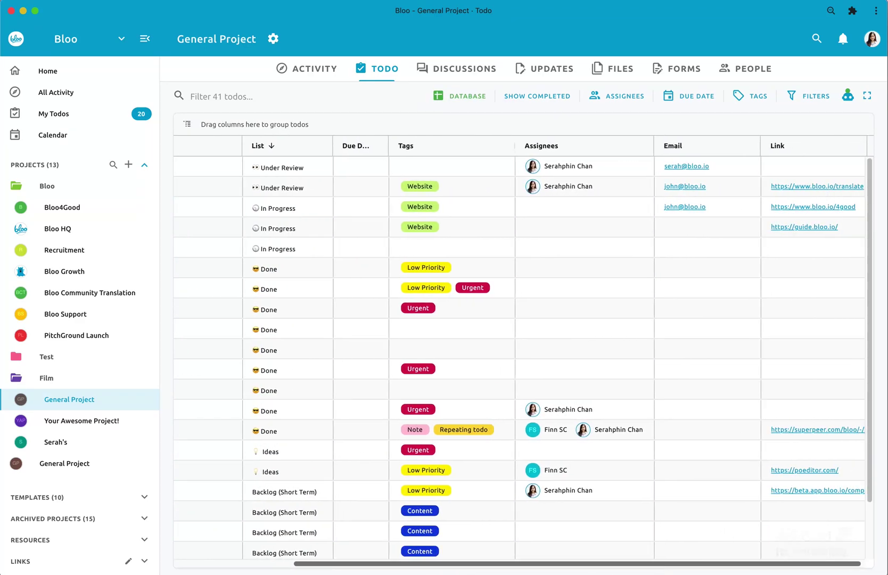
scroll(565, 553, "left", 5)
scroll(446, 423, "down", 2)
scroll(446, 423, "up", 2)
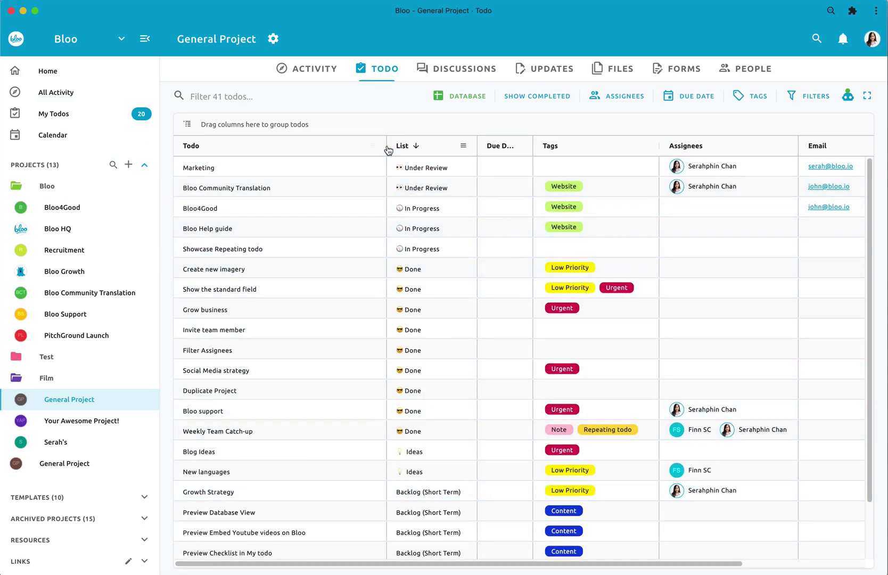
- Rename the Marketing todo to 'Marketing Ideas'
left_click(145, 38)
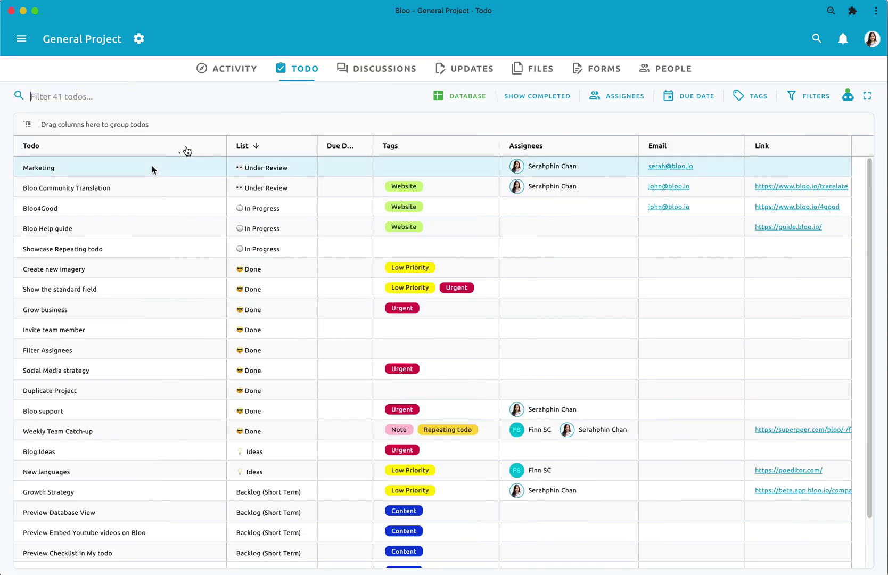
left_click(144, 167)
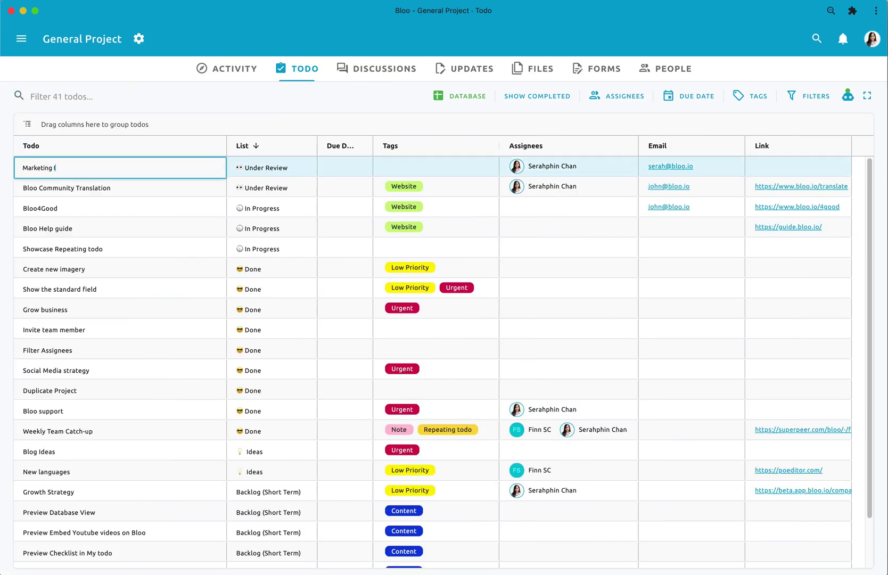
key("Return")
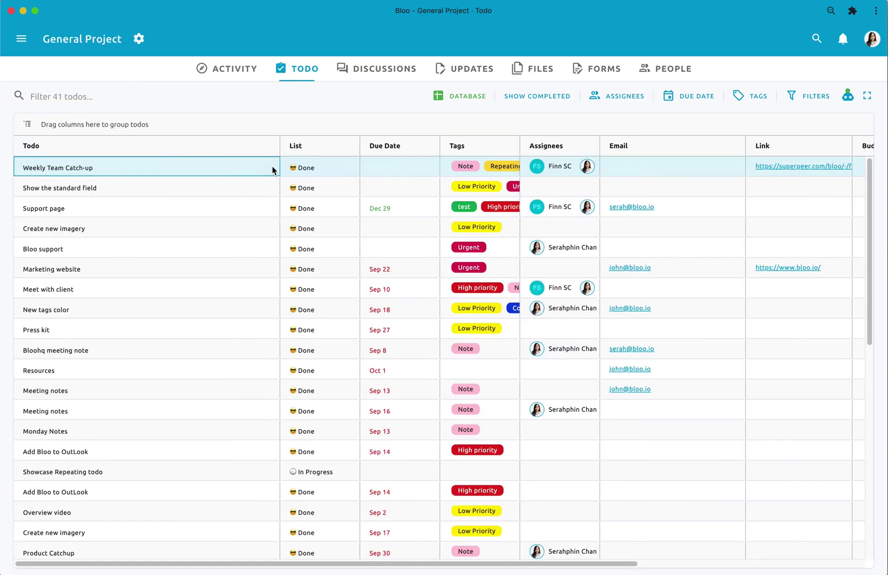
- View the full details of the Weekly Team Catch-up todo, then close them
right_click(274, 169)
left_click(277, 178)
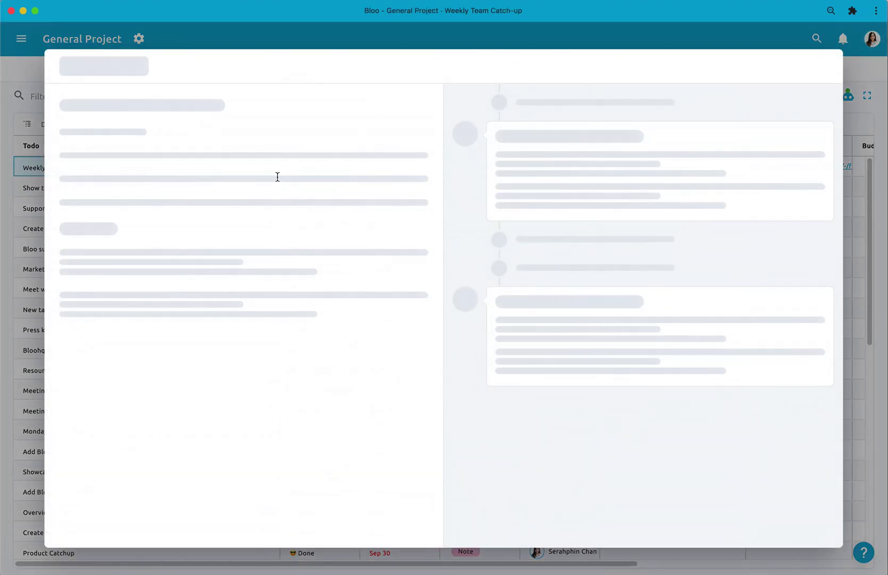
scroll(281, 291, "down", 4)
scroll(282, 290, "up", 4)
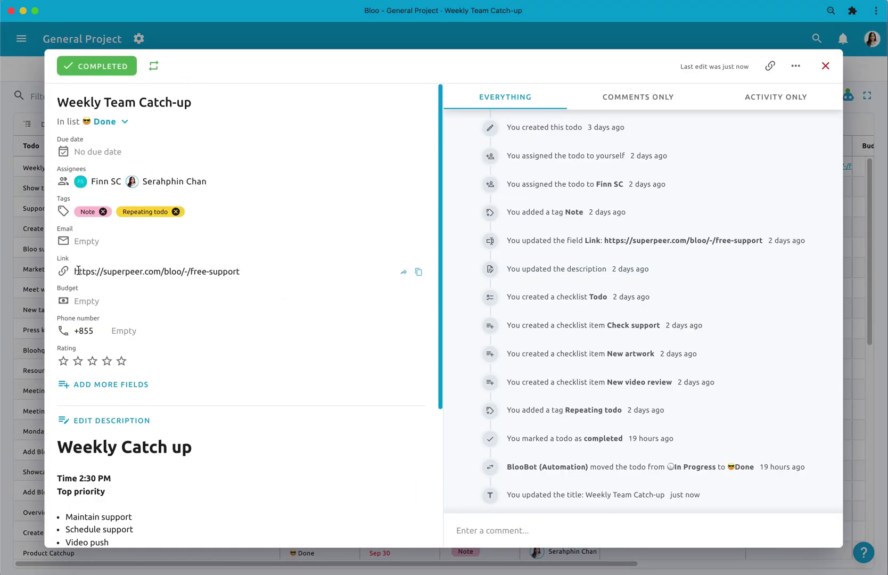
left_click(37, 259)
- Try the row options menu and copy the Weekly Team Catch-up todo
right_click(182, 172)
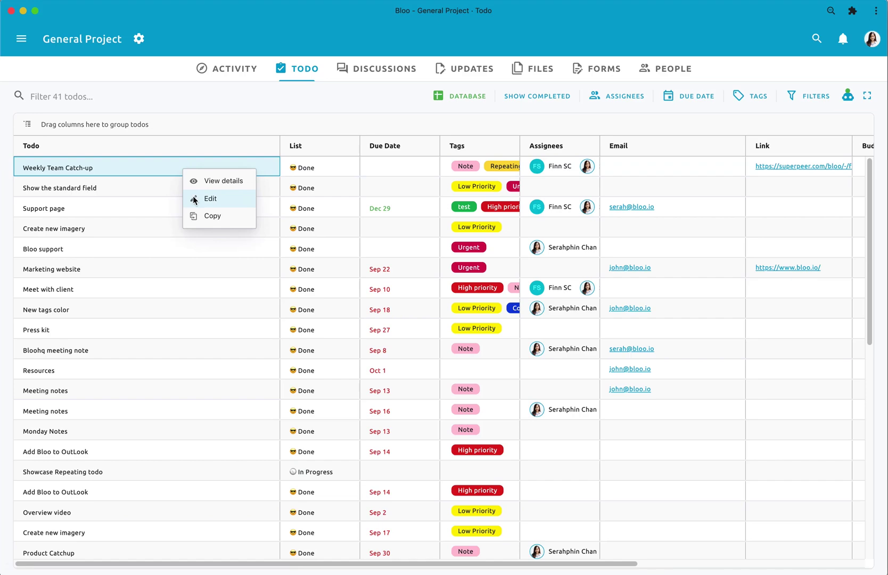
left_click(194, 198)
left_click(173, 187)
left_click(178, 167)
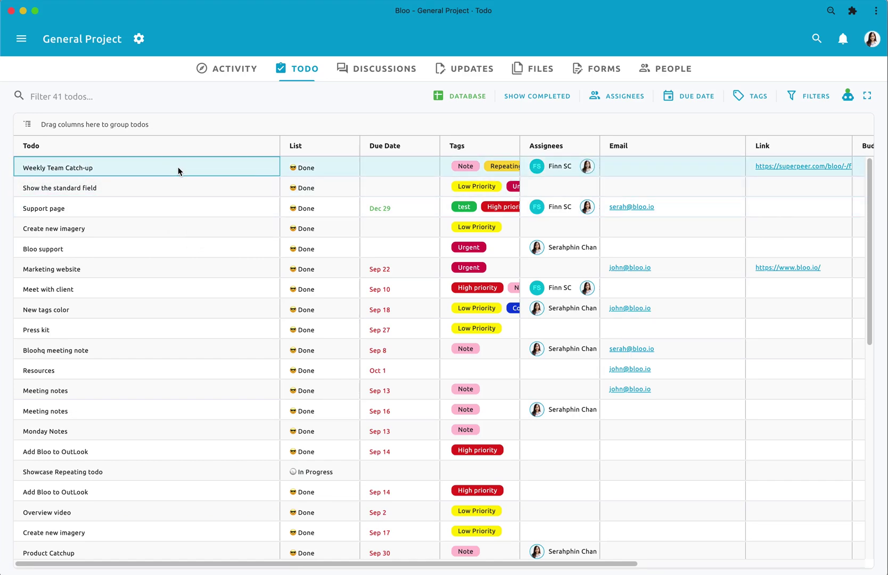
right_click(208, 169)
left_click(230, 215)
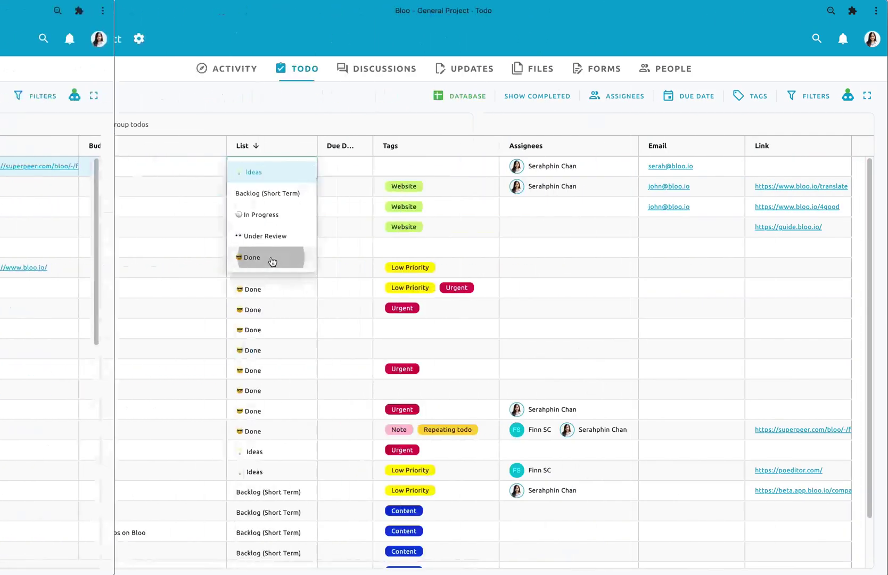
left_click(271, 254)
- Set Marketing Ideas' List back to Under Review
left_click(270, 165)
left_click(266, 168)
left_click(263, 236)
left_click(347, 167)
- Set Marketing Ideas' due date to Dec 27 and widen the Due Date column
left_click(347, 167)
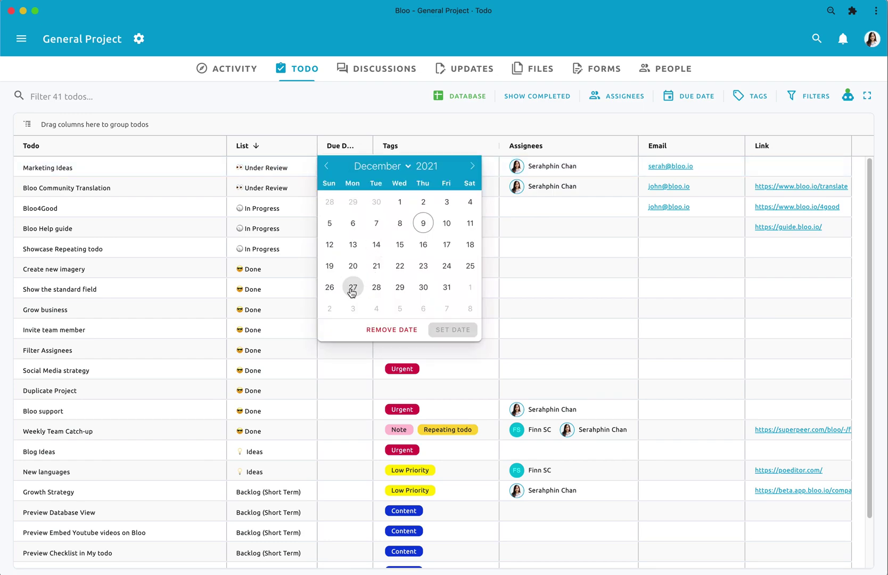
left_click(353, 289)
left_click(469, 330)
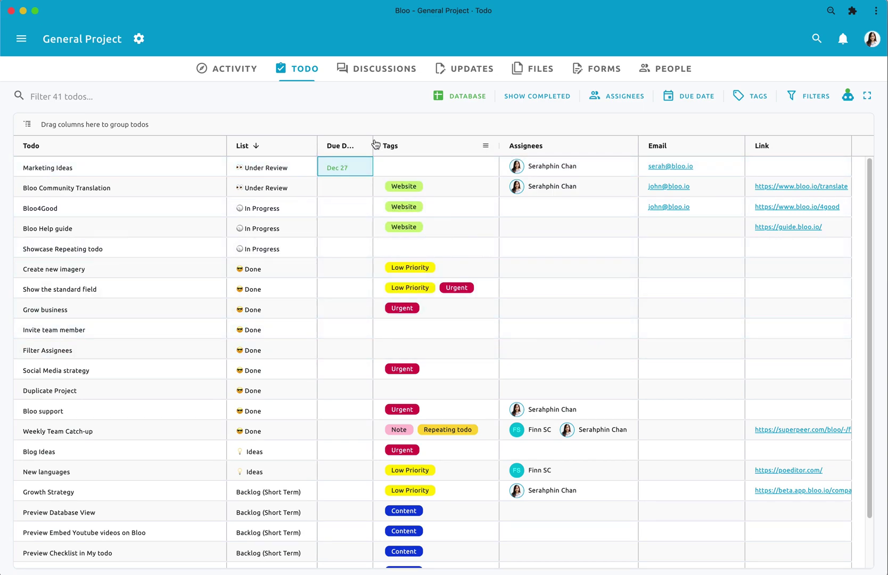
left_click_drag(376, 144, 396, 146)
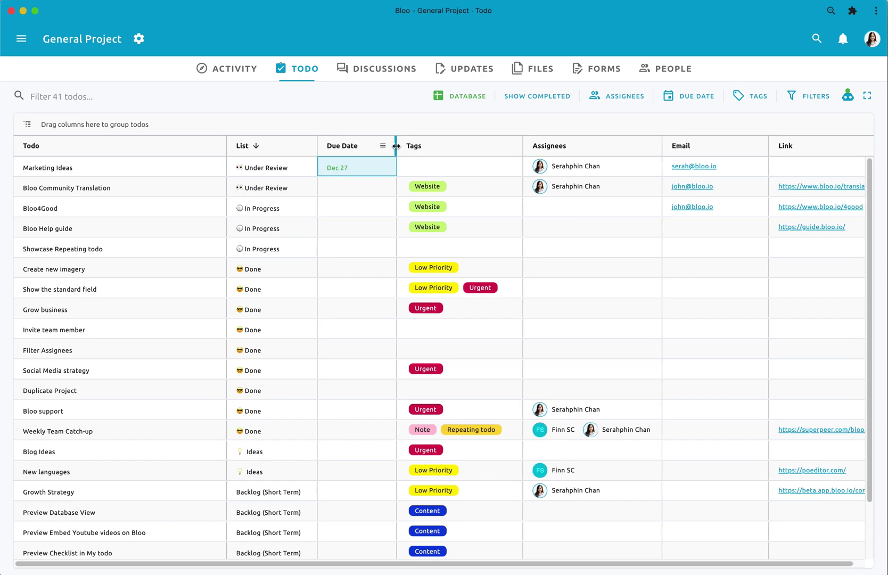
- Tag Bloo Community Translation with Note and High priority
left_click(470, 186)
left_click(460, 232)
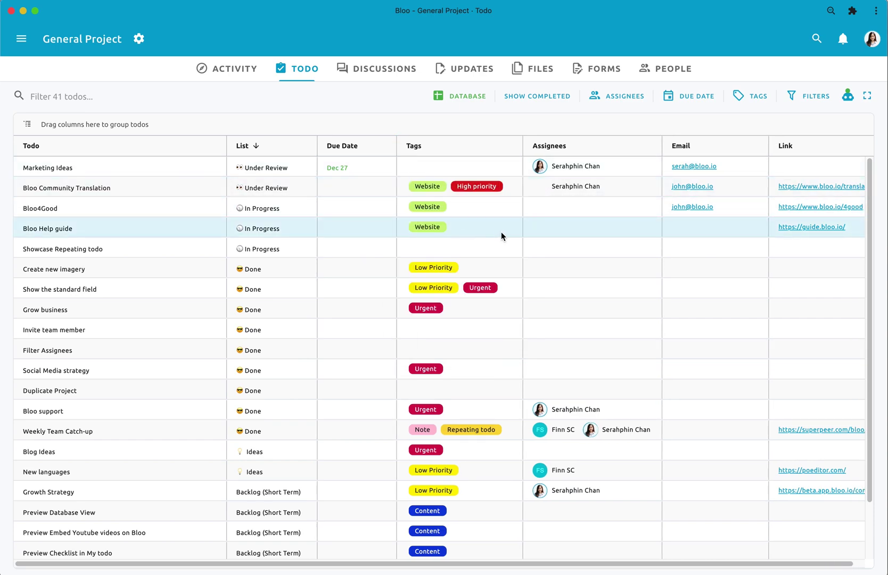
left_click(475, 187)
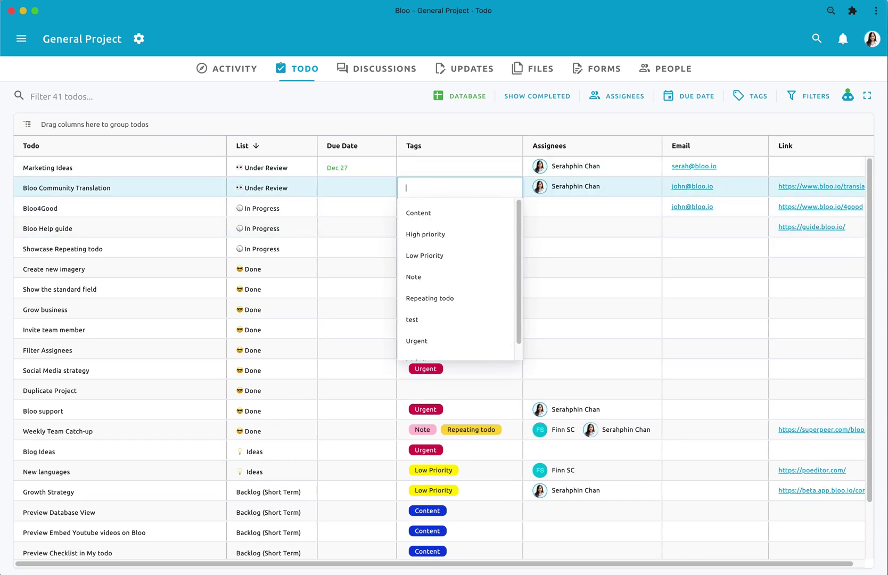
left_click(420, 277)
left_click(436, 96)
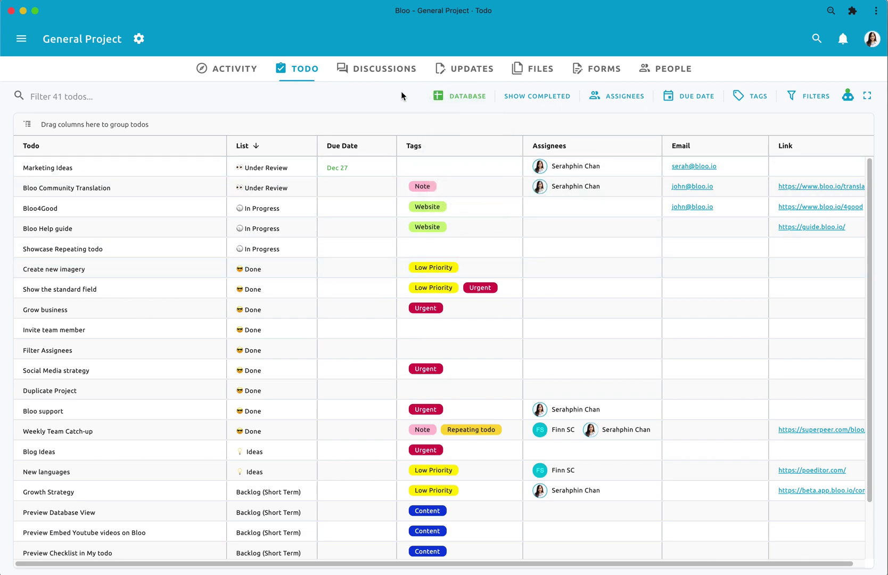
left_click(448, 188)
left_click(442, 234)
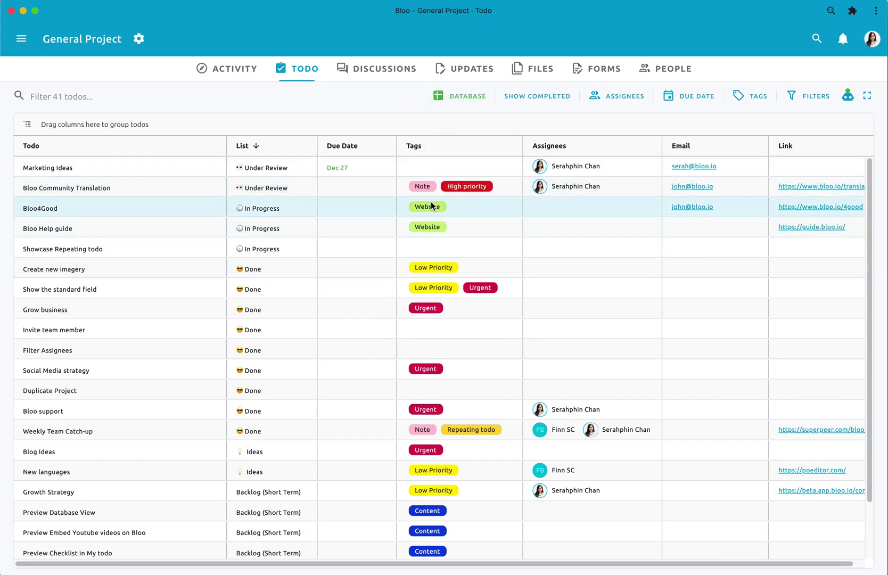
left_click(620, 185)
- Add a second assignee to Bloo Community Translation and slightly widen the Assignees column
left_click(606, 211)
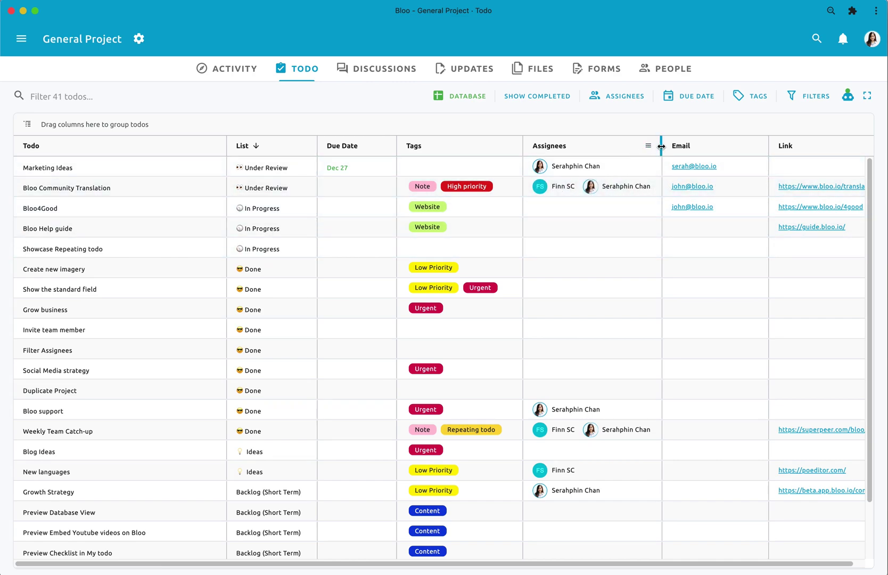
mouse_move(661, 146)
left_mouse_down()
mouse_move(580, 147)
mouse_move(686, 147)
mouse_move(667, 147)
left_mouse_up()
left_click_drag(662, 567, 704, 567)
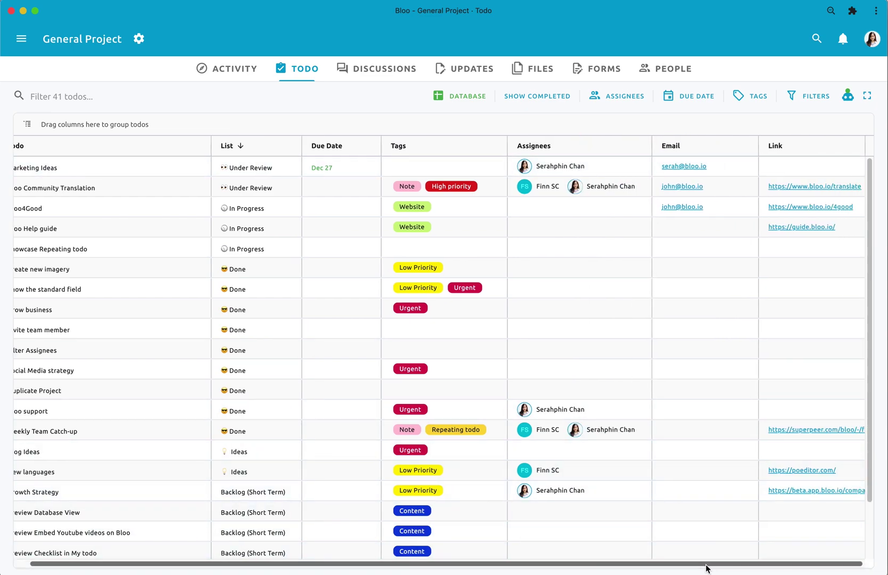
- Replace the name part of Bloo Help guide's Email with a help address and save
left_click(722, 224)
left_click(721, 223)
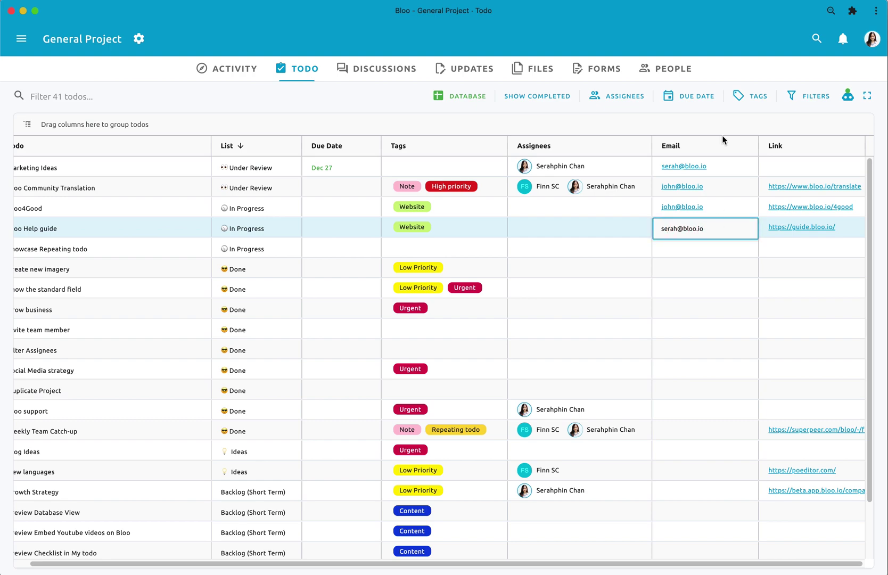
double_click(668, 229)
type("help")
left_click(680, 253)
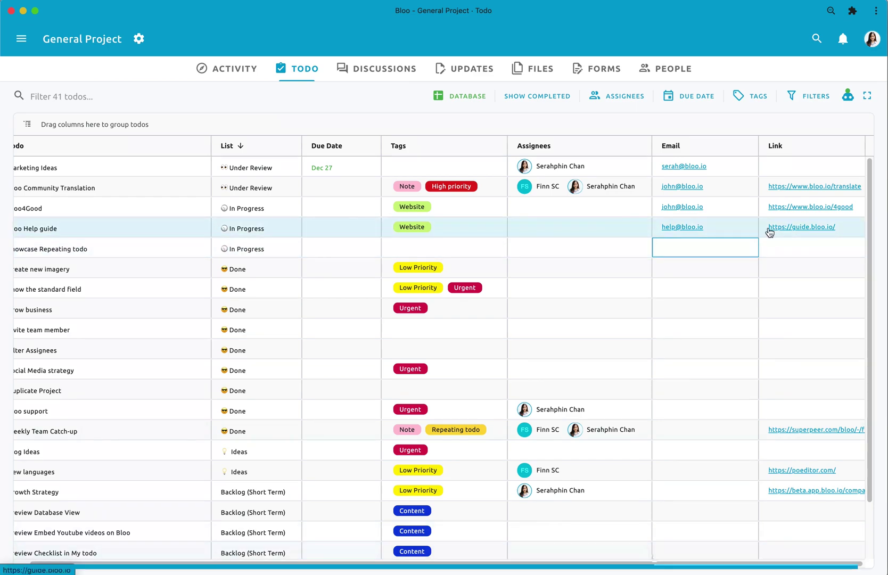
- Try the search box, Show Completed toggle and an assignee filter, then reset them all
left_click_drag(717, 567, 45, 567)
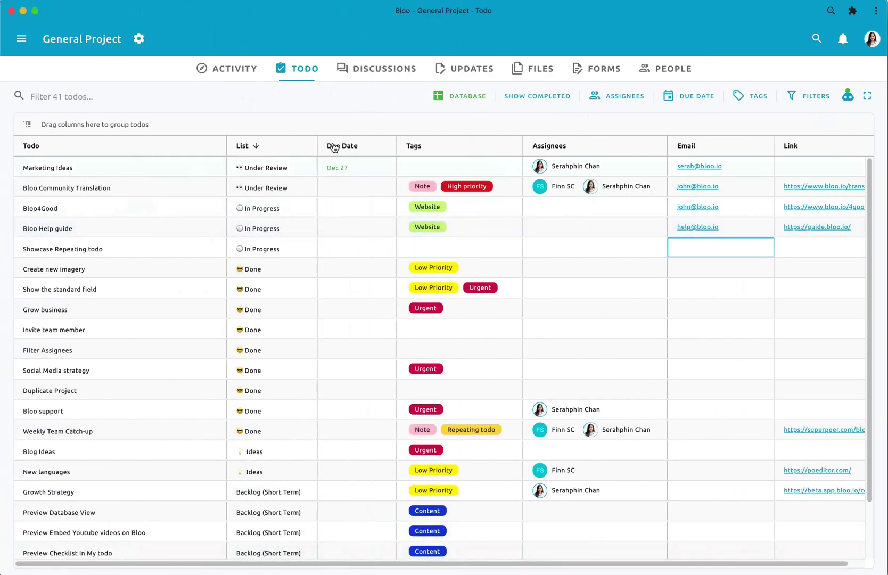
left_click(114, 95)
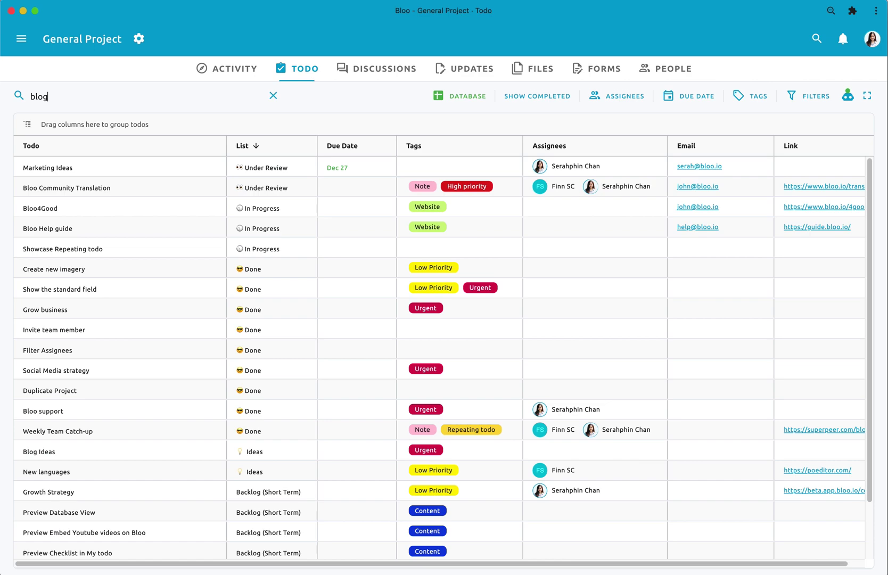
left_click(273, 96)
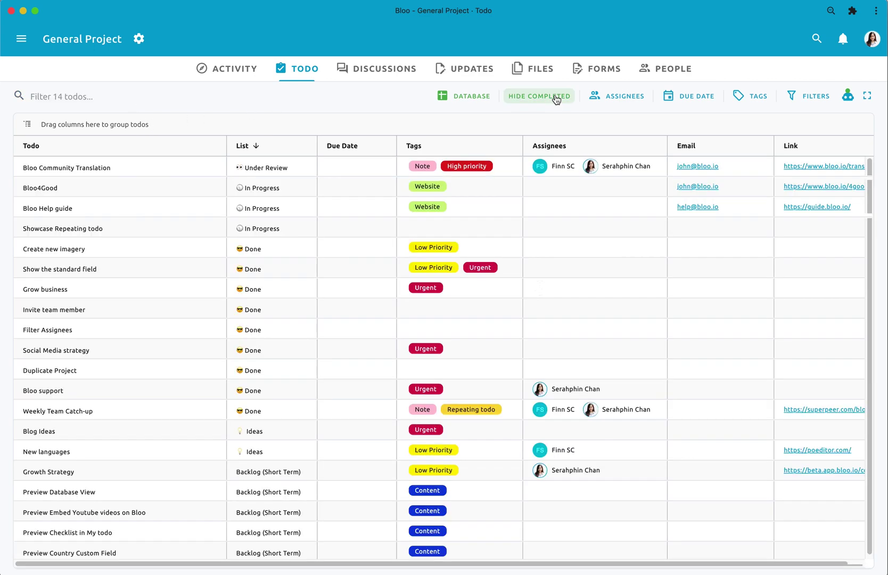
left_click(557, 97)
left_click(559, 97)
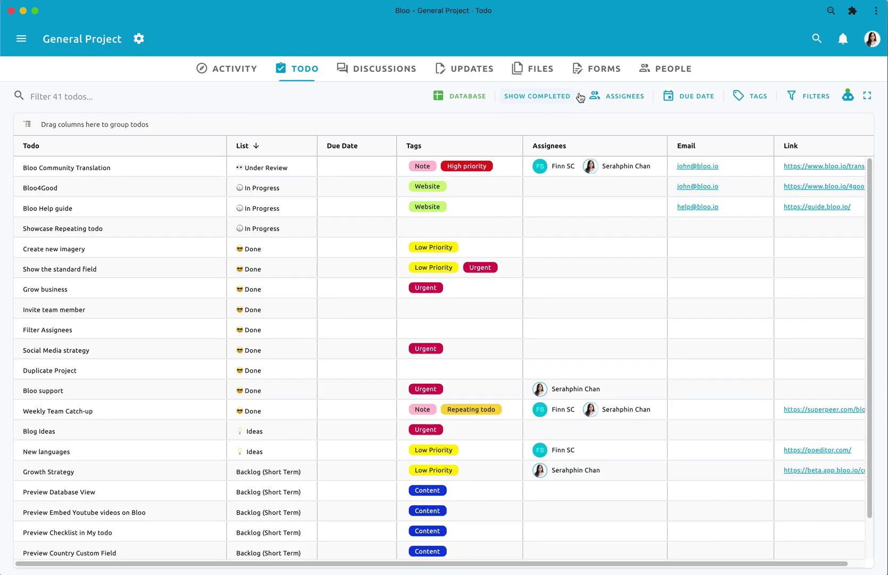
left_click(618, 97)
left_click(615, 110)
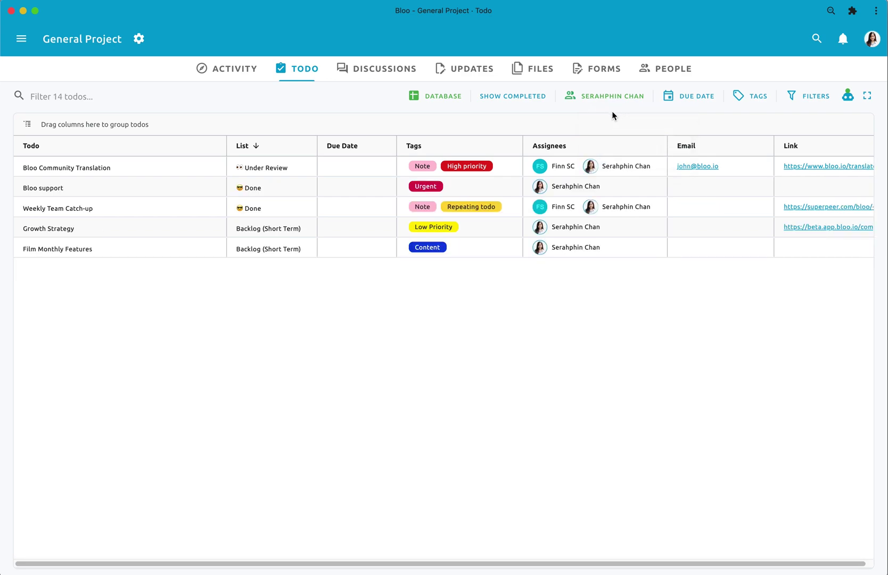
left_click(601, 105)
left_click(601, 113)
scroll(490, 188, "down", 3)
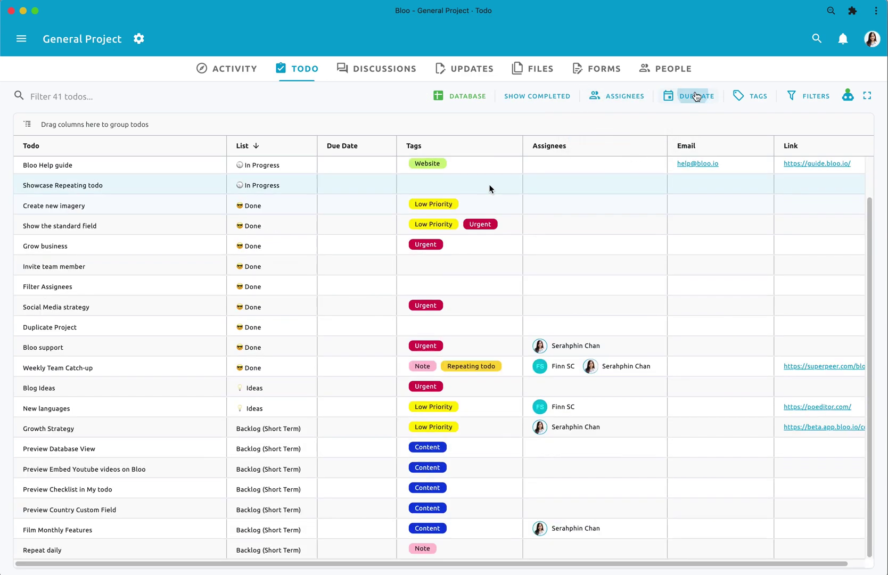
- Apply and remove a Dec 27 due-date filter, then filter by the Note tag
left_click(692, 96)
left_click(694, 234)
left_click(799, 277)
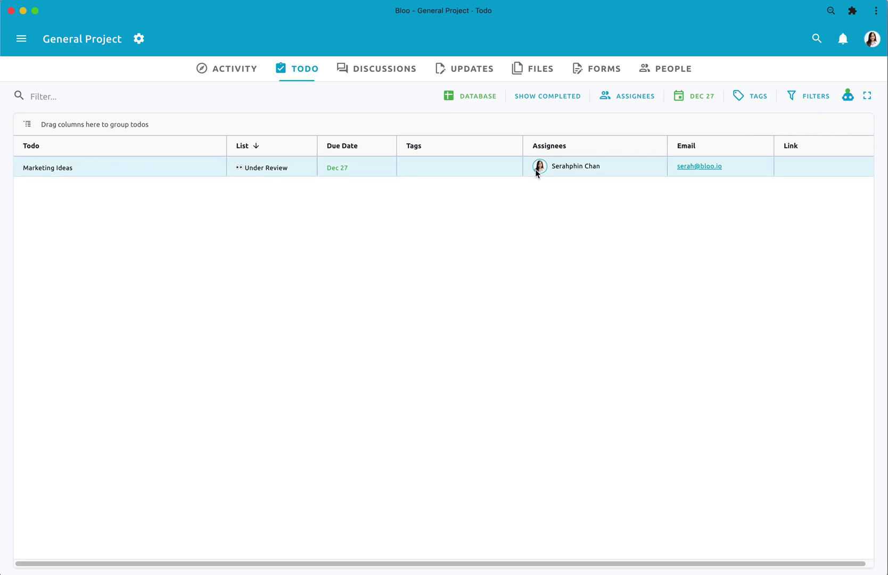
left_click(694, 96)
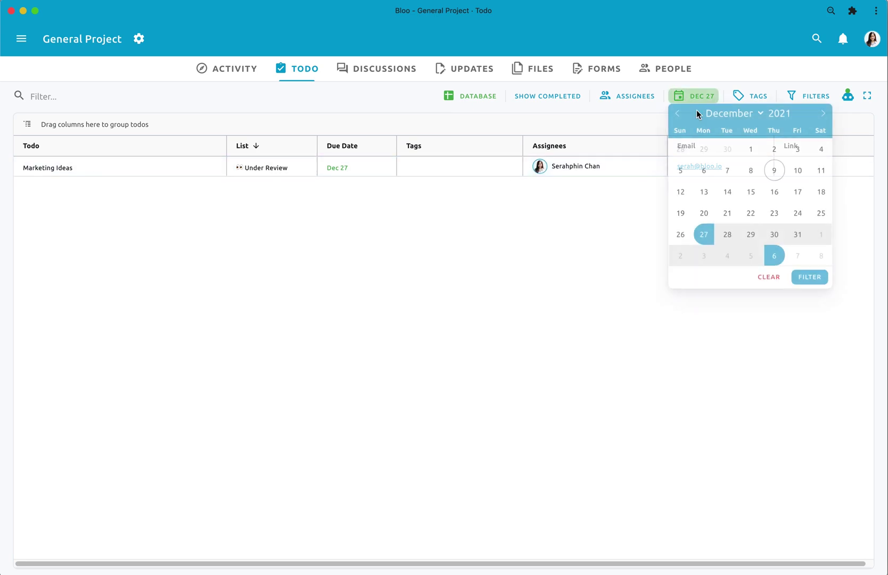
left_click(769, 277)
left_click(749, 99)
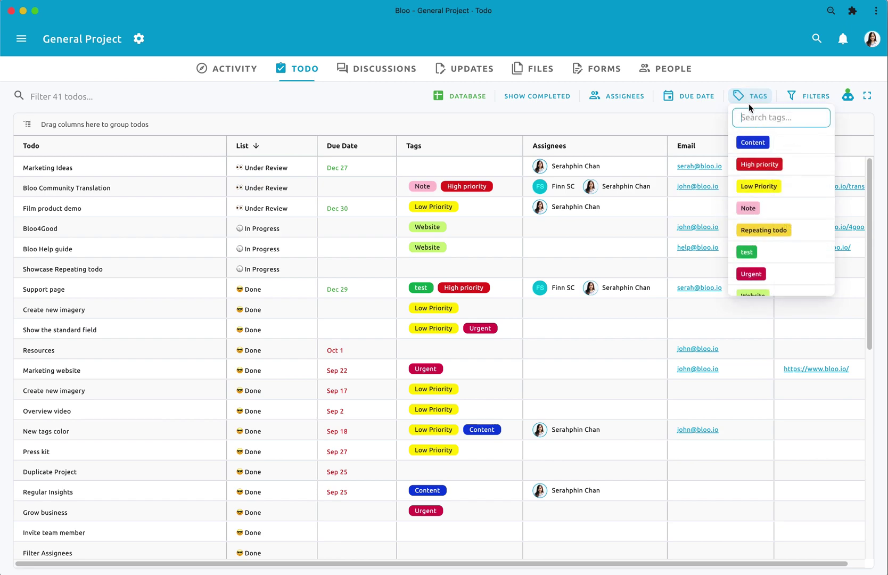
left_click(752, 207)
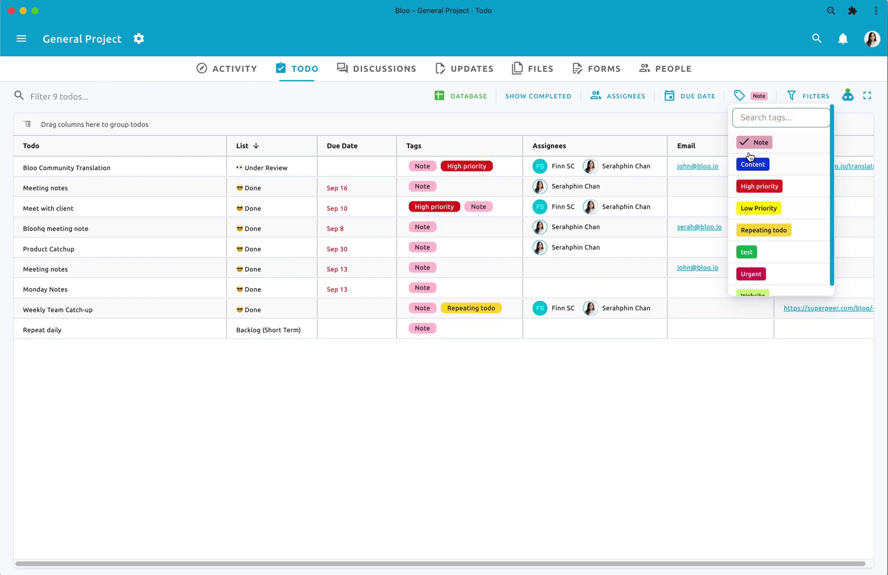
- Clear the Note tag filter and add an advanced rule: Email is equal to a specific address
left_click(753, 144)
left_click(801, 105)
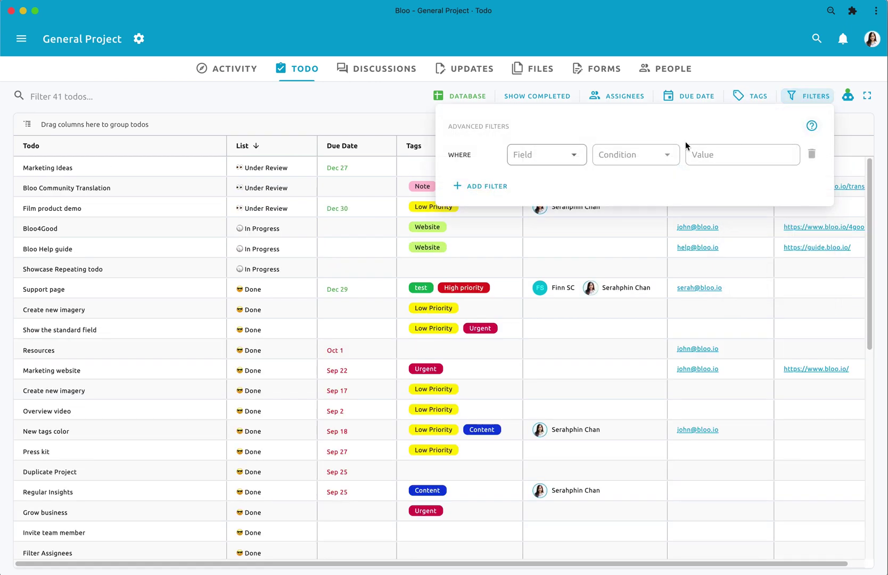
left_click(554, 157)
left_click(539, 161)
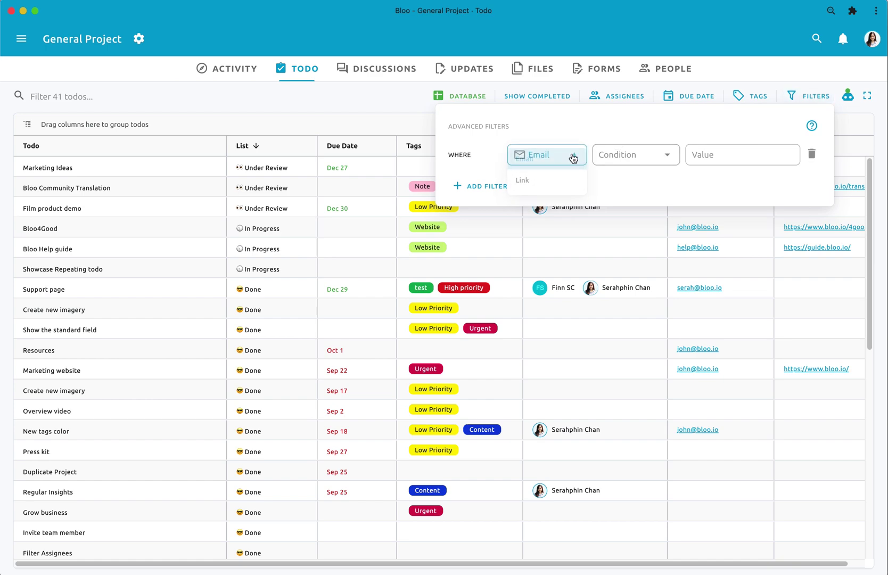
left_click(633, 154)
left_click(634, 201)
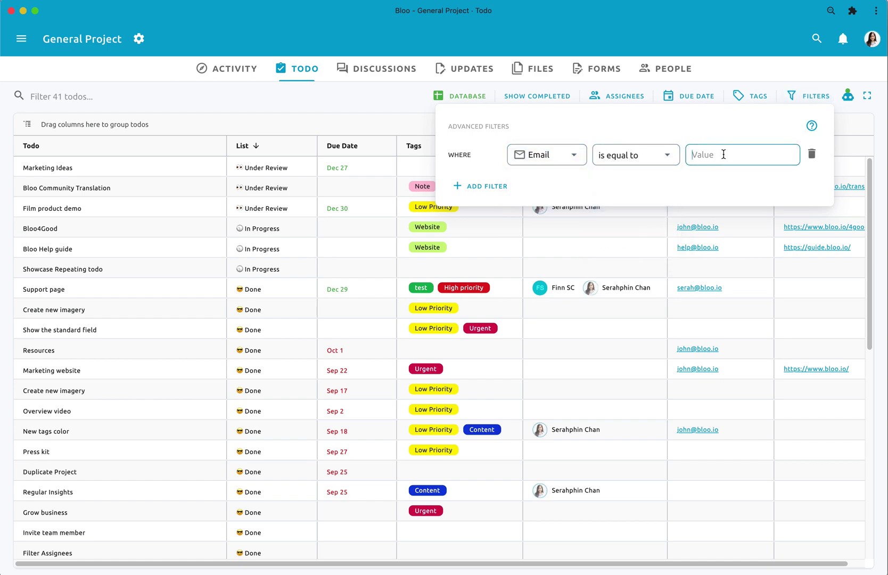
left_click(325, 114)
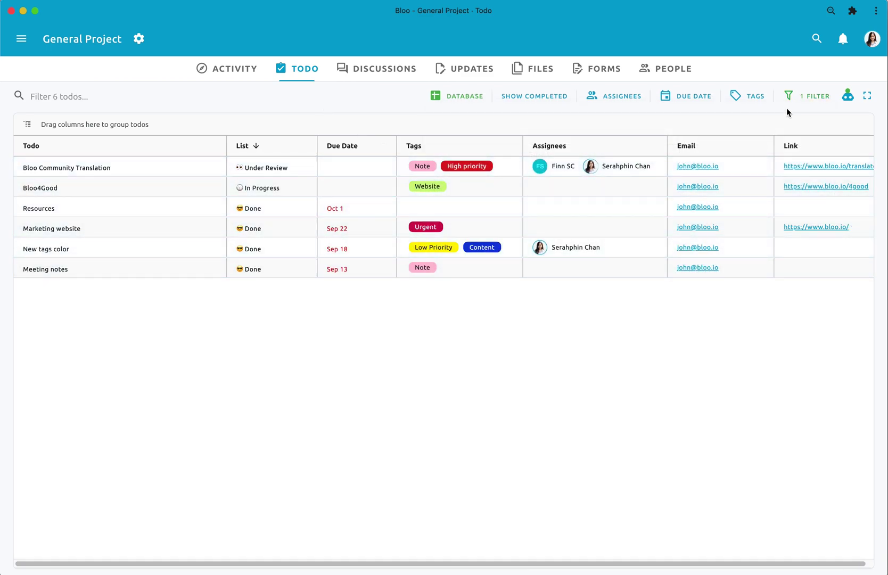
- Delete the Email filter rule so all 41 todos show again
left_click(799, 96)
left_click(811, 153)
left_click(780, 301)
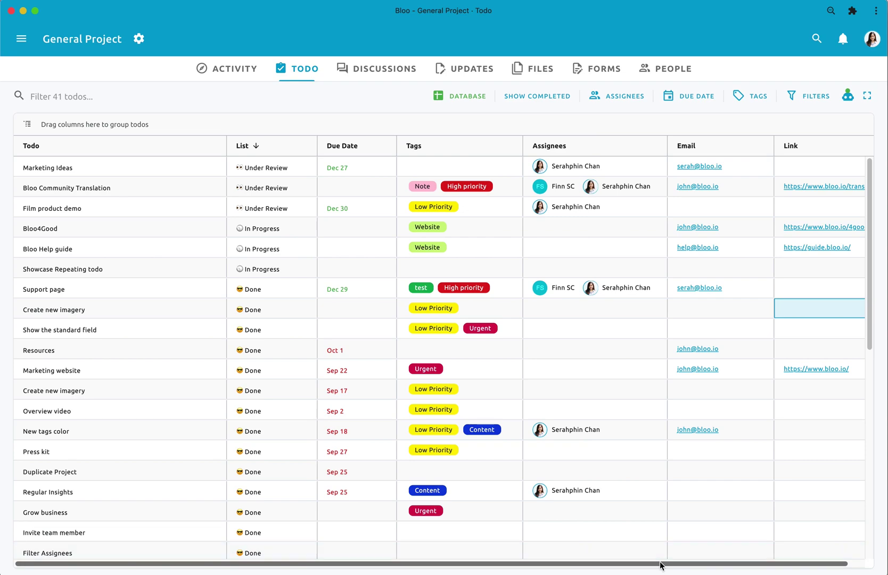
- Sort by Assignees, then by Due Date ascending and finally descending
scroll(534, 556, "right", 2)
scroll(534, 556, "left", 2)
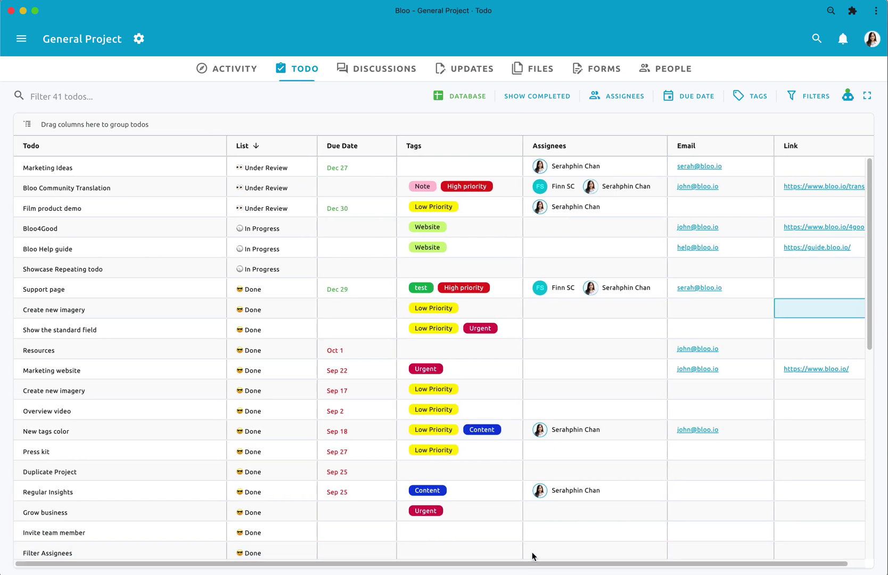
left_click(637, 146)
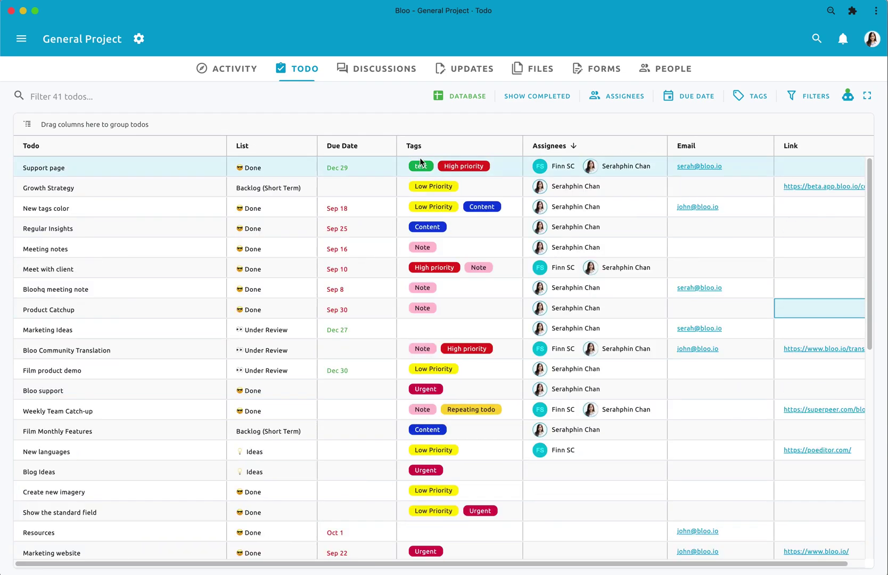
left_click(352, 150)
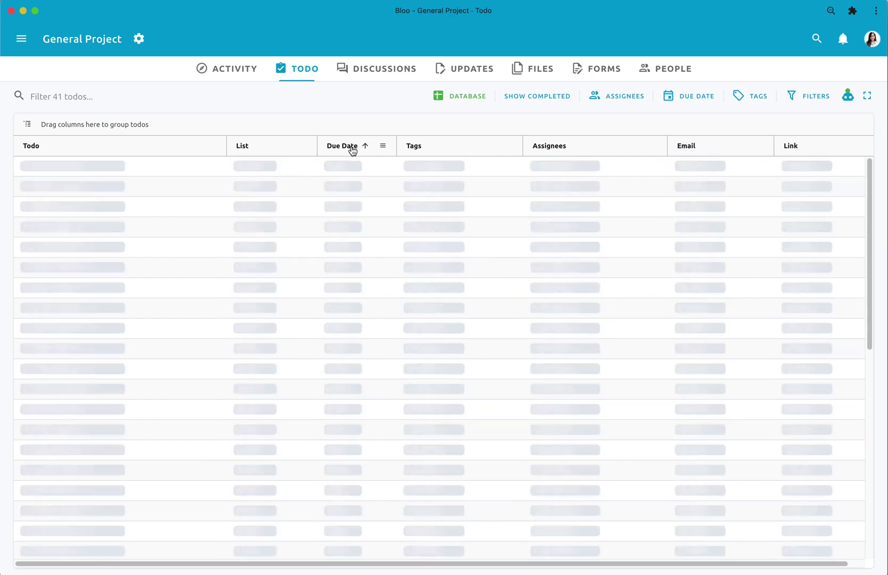
left_click(352, 150)
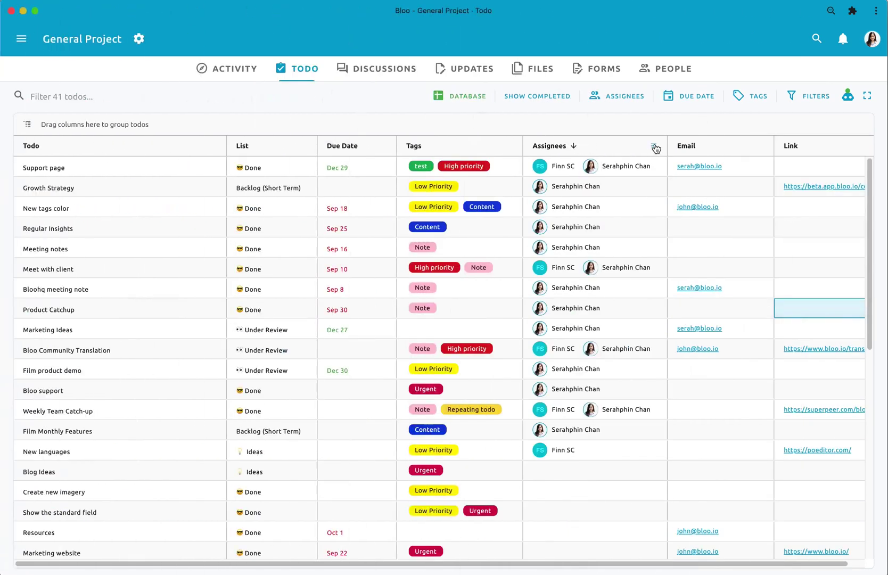
- Hide the Assignees, Tags and Due Date columns
left_click(654, 147)
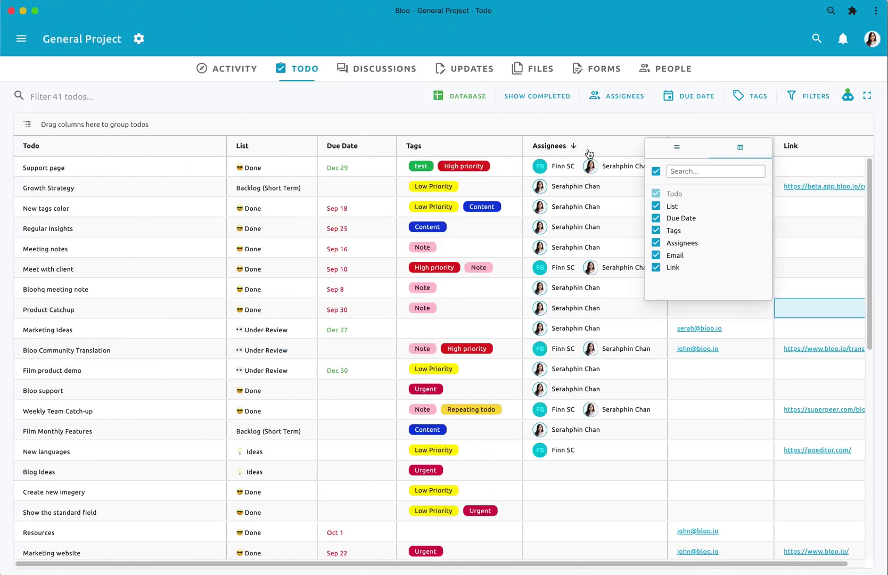
left_click(656, 244)
left_click(656, 230)
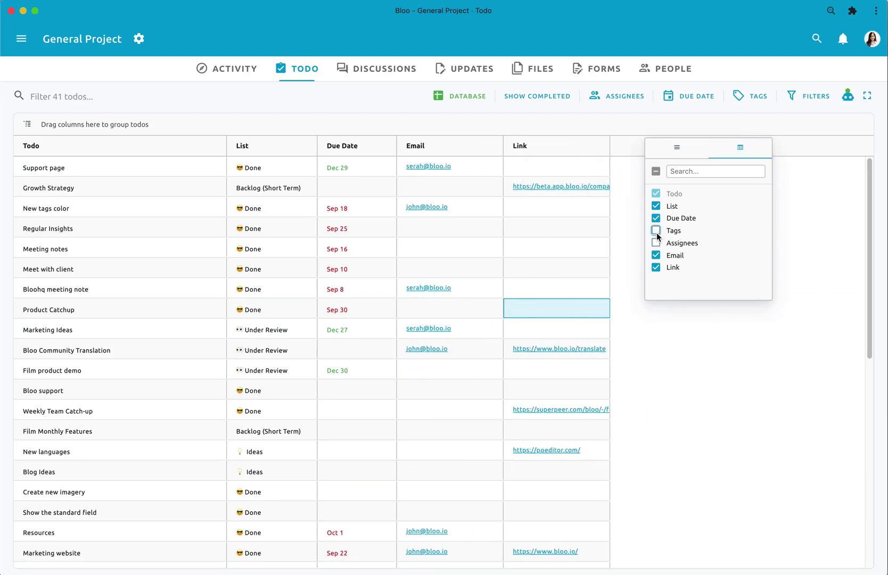
left_click(656, 219)
left_click(624, 289)
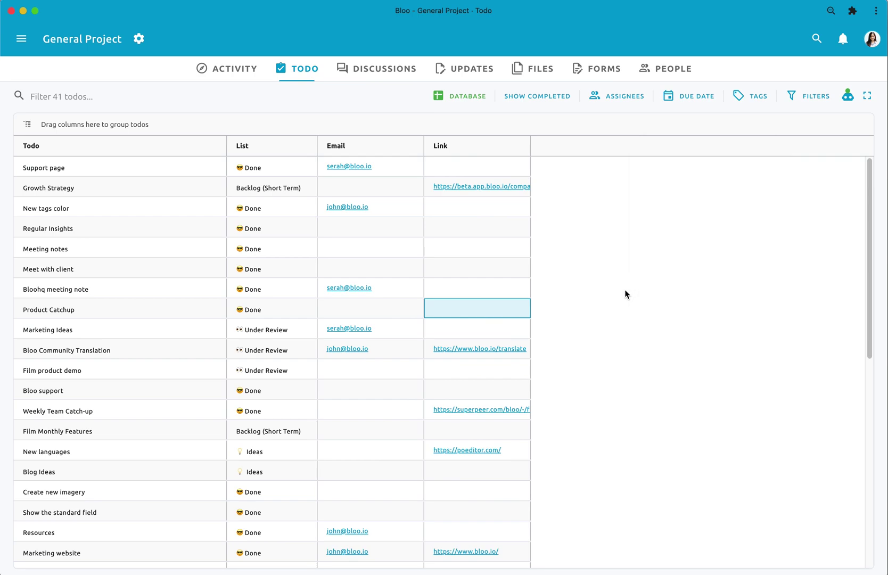
- Show Due Date, Tags and Assignees again, and hide then re-show the Link column
left_click(409, 147)
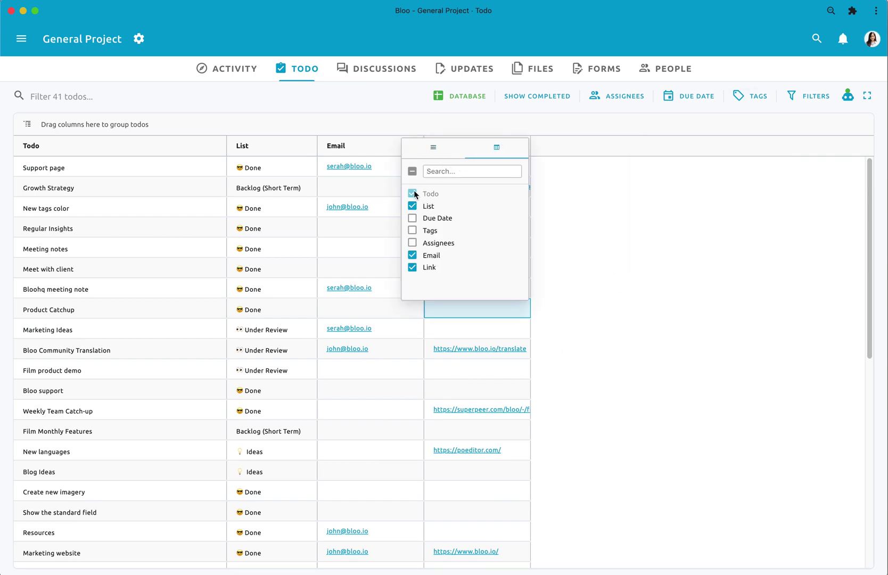
left_click(413, 218)
left_click(412, 231)
left_click(412, 243)
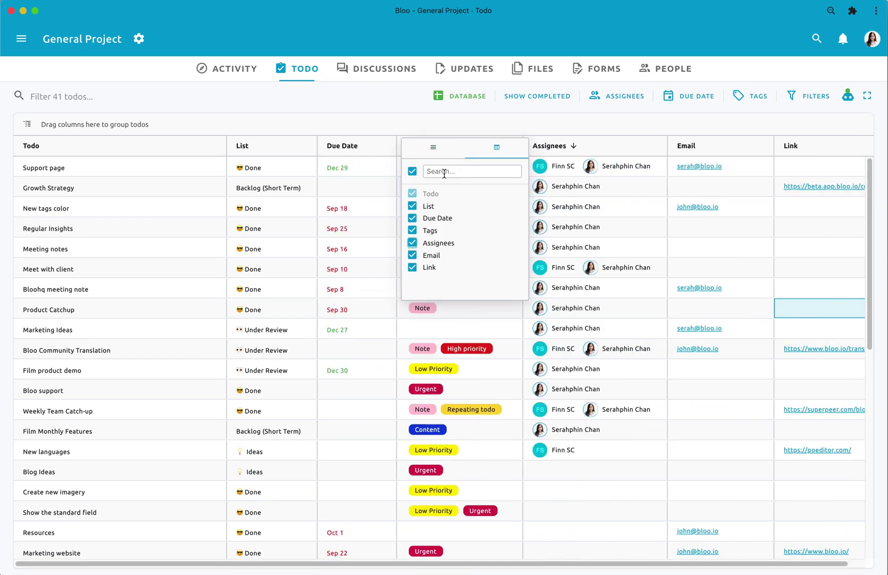
type("link")
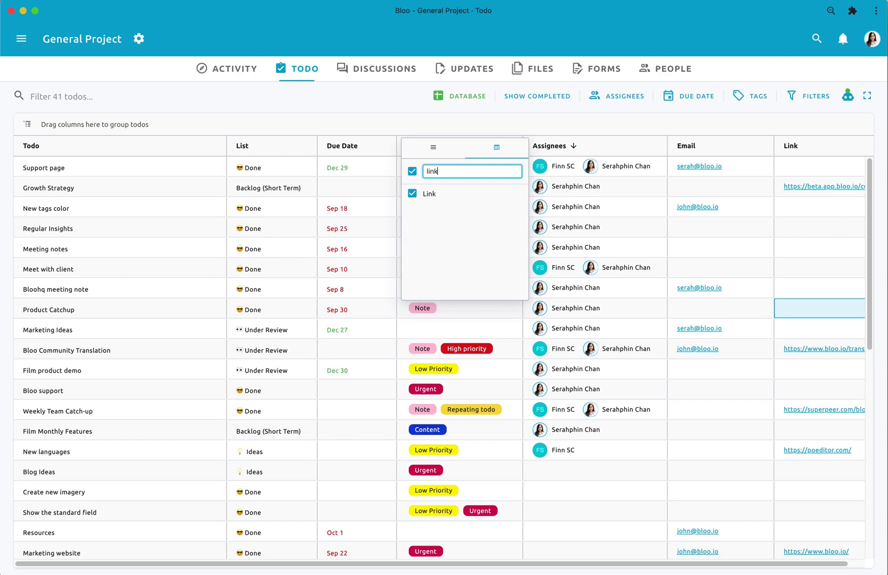
key("Return")
left_click(412, 194)
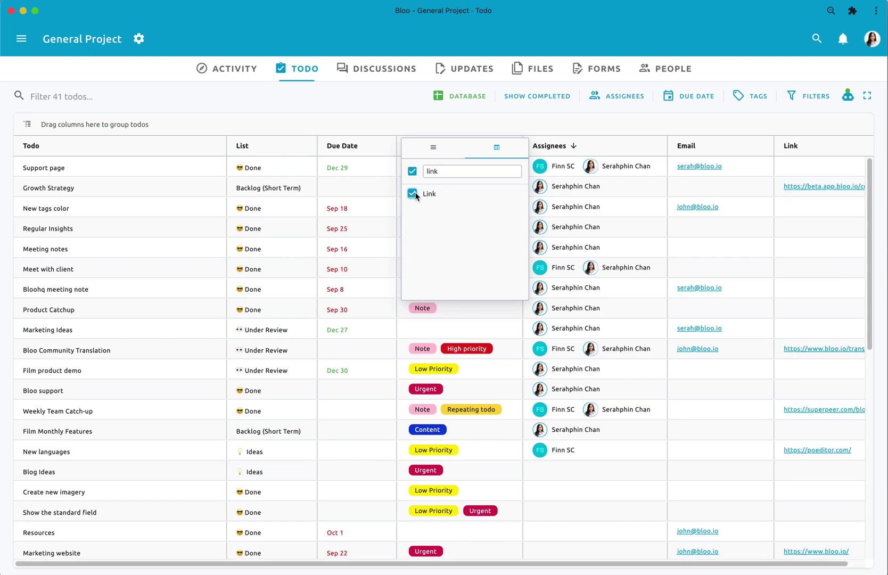
left_click(402, 128)
- Group the todos by List and expand the Under Review and Done groups
left_click_drag(289, 150, 197, 123)
left_click(26, 166)
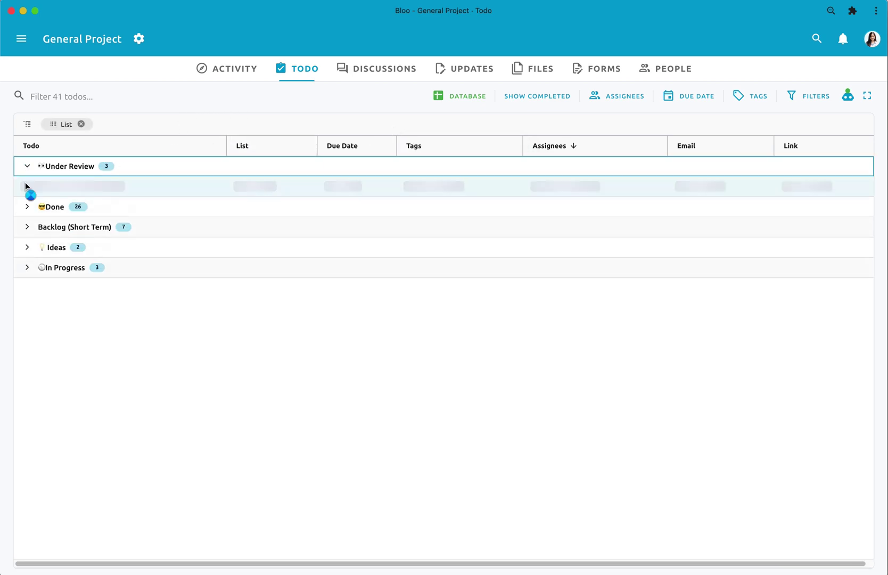
left_click(28, 247)
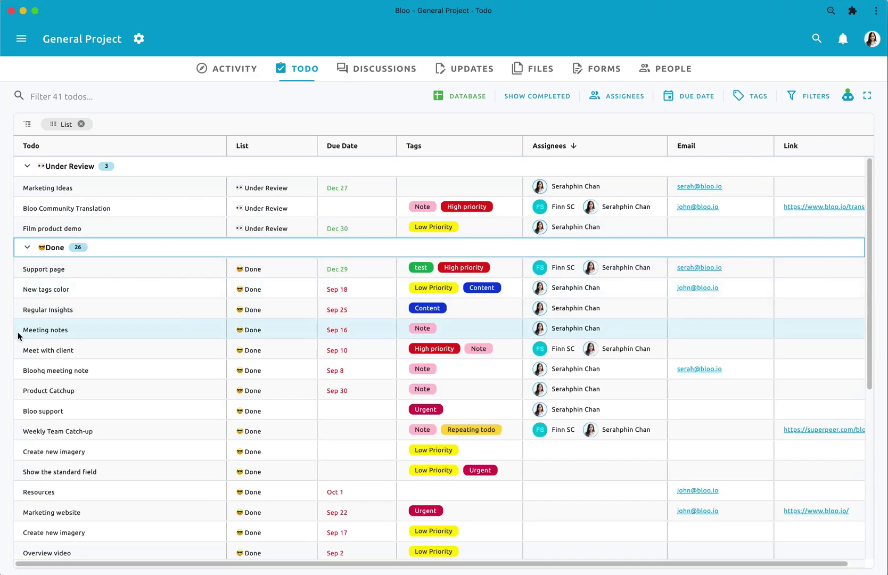
scroll(124, 319, "down", 5)
scroll(124, 319, "up", 5)
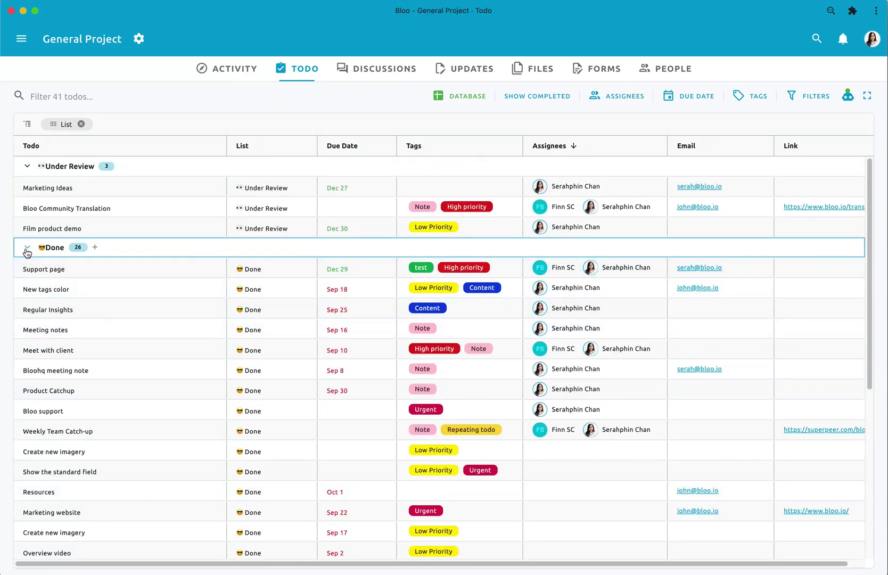
left_click(27, 247)
- Add 'New Help Widget' to the Ideas group and tag it Website
left_click(94, 288)
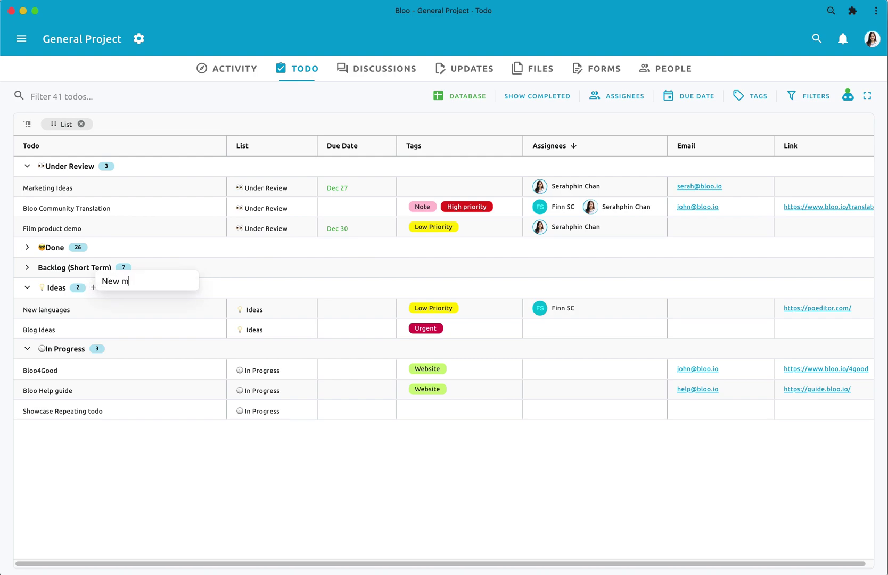
type("New Help Widget")
key("Return")
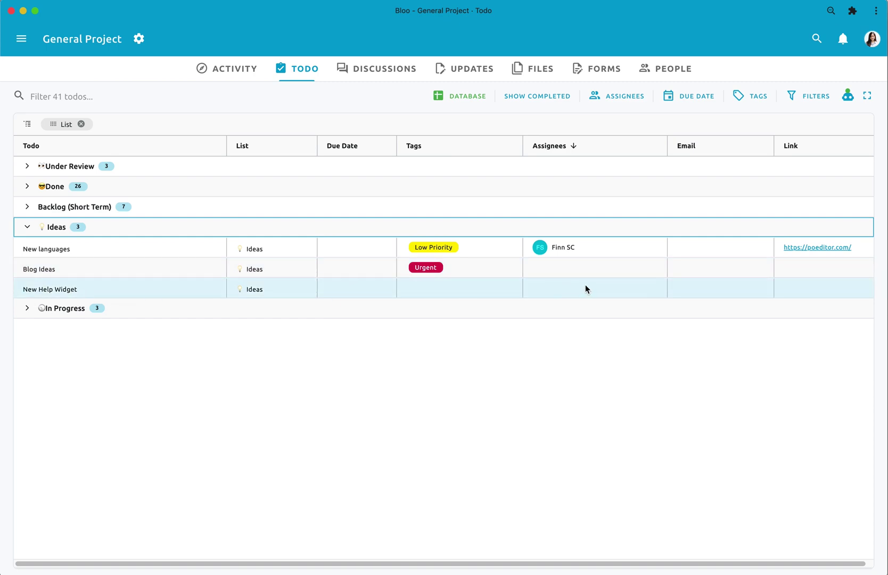
left_click(333, 295)
left_click(428, 293)
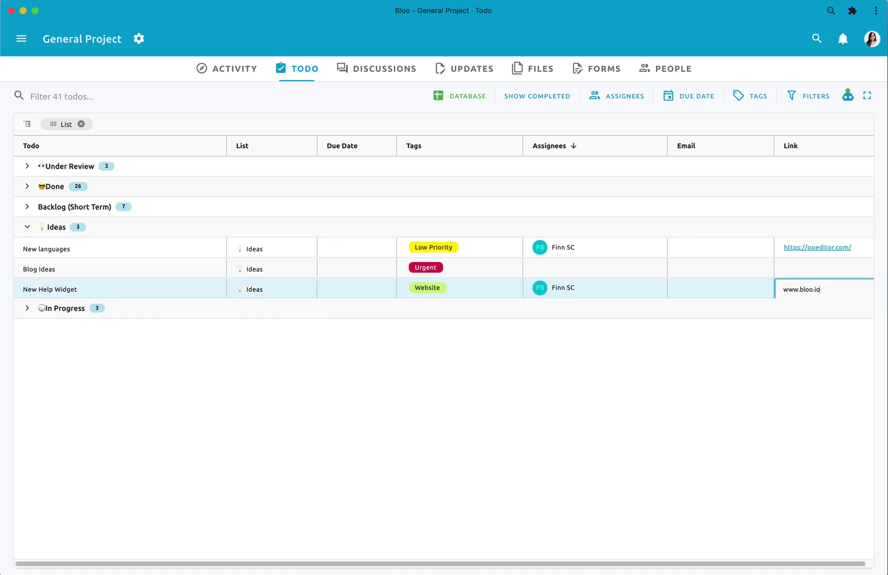
- Move Due Date before List, add Tags as a second grouping, and expand Under Review and High priority
left_click_drag(330, 146, 183, 124)
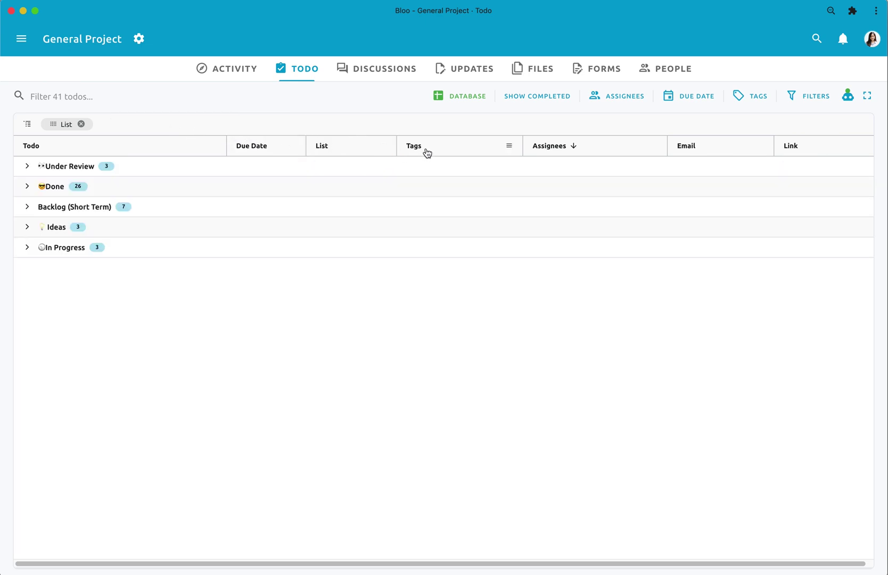
left_click_drag(427, 153, 246, 124)
left_click(34, 168)
left_click(26, 166)
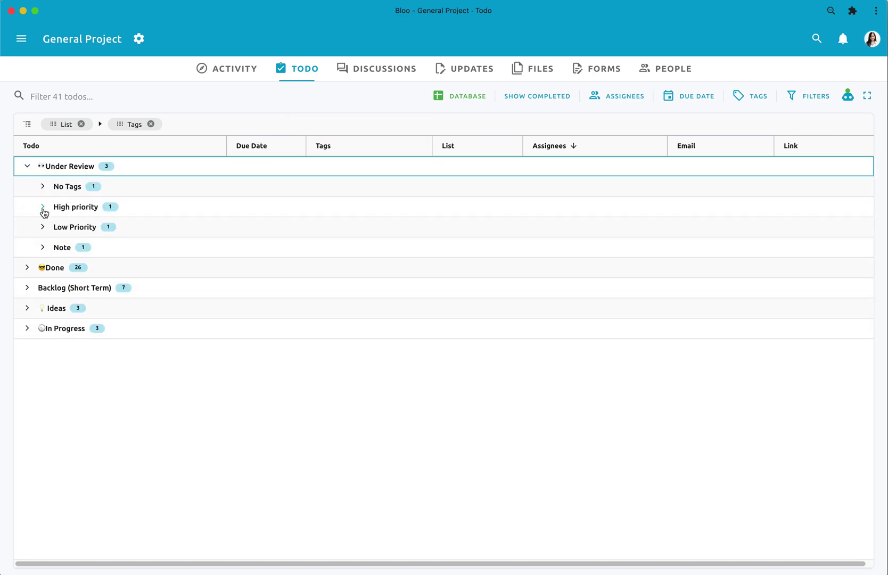
left_click(42, 211)
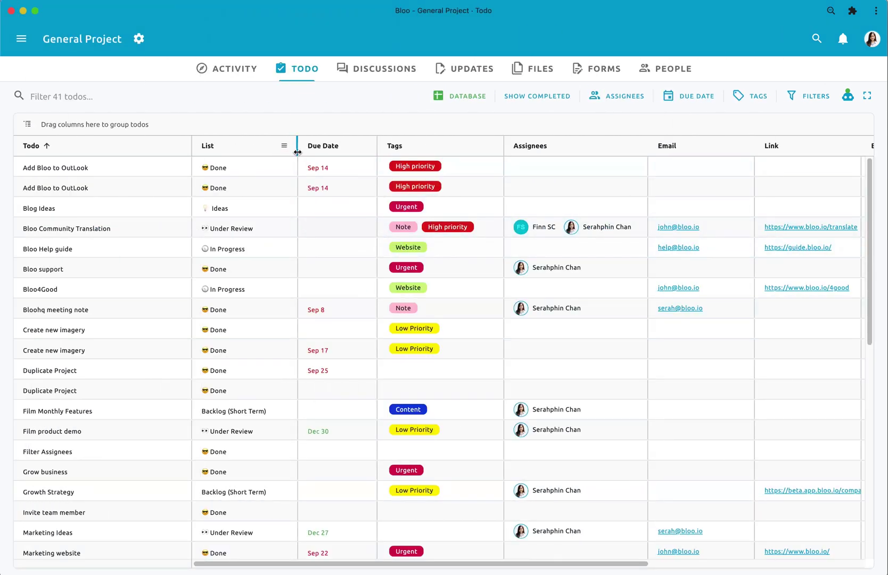
- Widen the List column slightly and move Tags and Assignees before Due Date
mouse_move(297, 152)
left_mouse_down()
mouse_move(360, 153)
mouse_move(299, 152)
left_mouse_up()
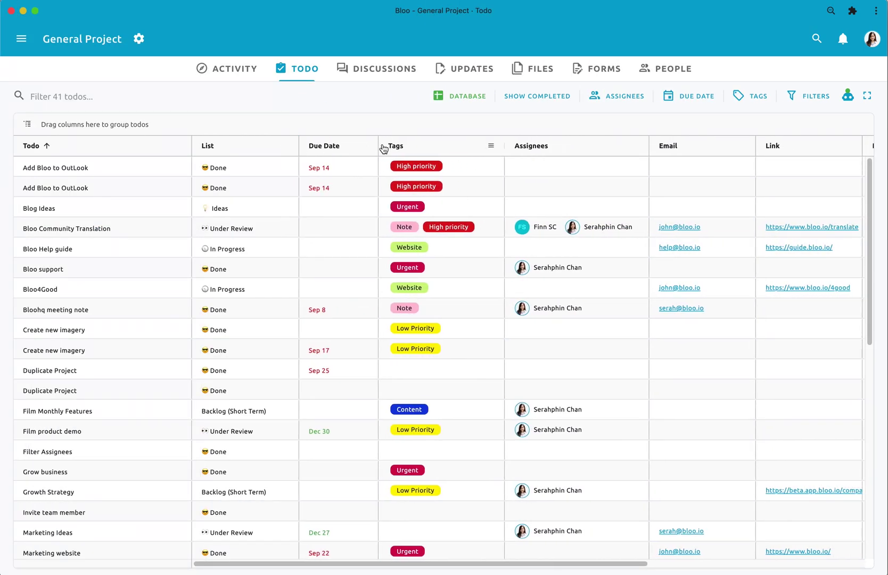
left_click_drag(378, 146, 347, 149)
left_click_drag(561, 149, 468, 155)
- Group the todos by List again and expand the Ideas and In Progress groups
left_click_drag(208, 146, 49, 127)
left_click(32, 167)
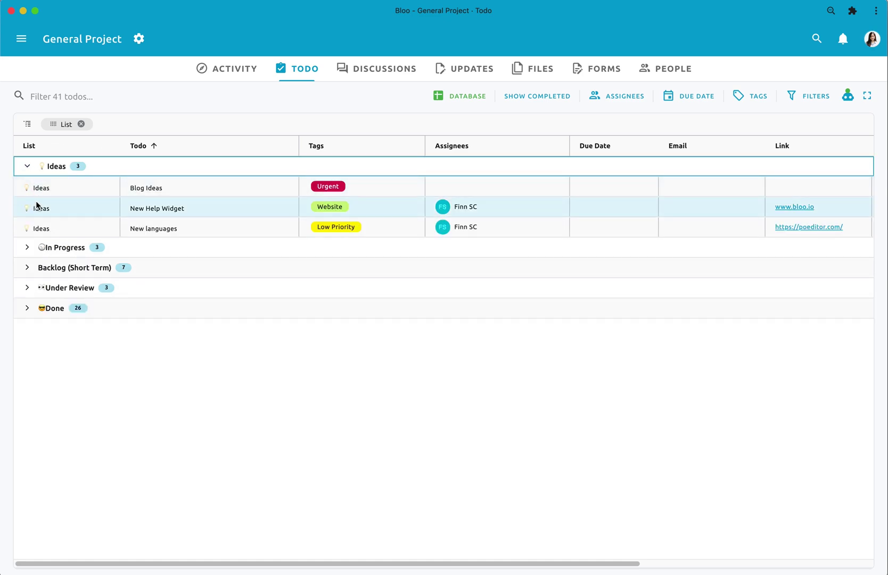
left_click(26, 247)
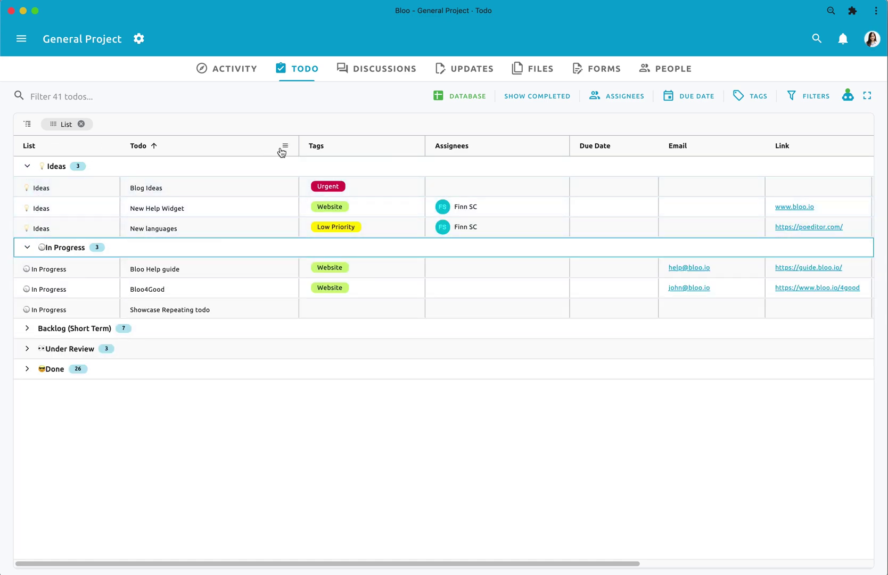
- Pin the Todo column to the left and narrow the Tags column
left_click(283, 147)
mouse_move(373, 172)
left_click(440, 173)
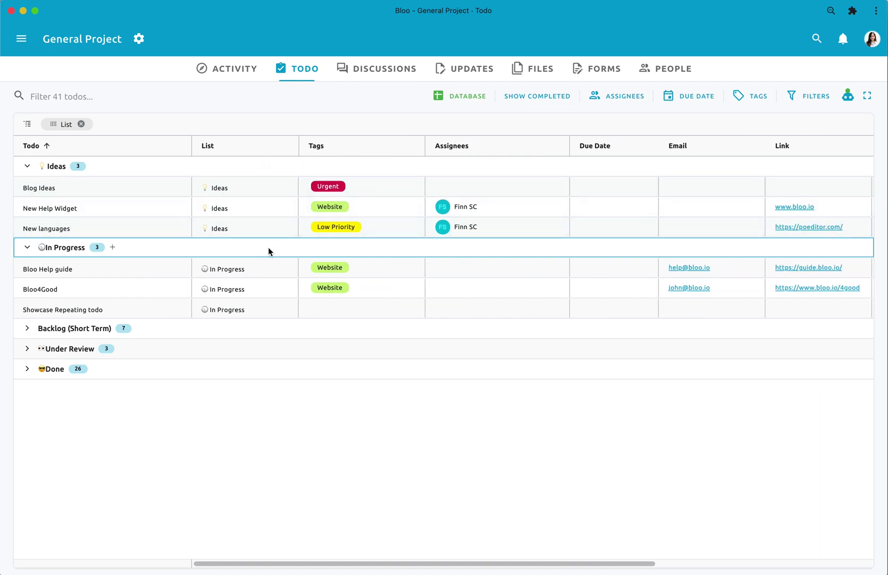
left_click_drag(286, 569, 533, 564)
left_click_drag(631, 568, 280, 557)
left_click_drag(424, 150, 372, 150)
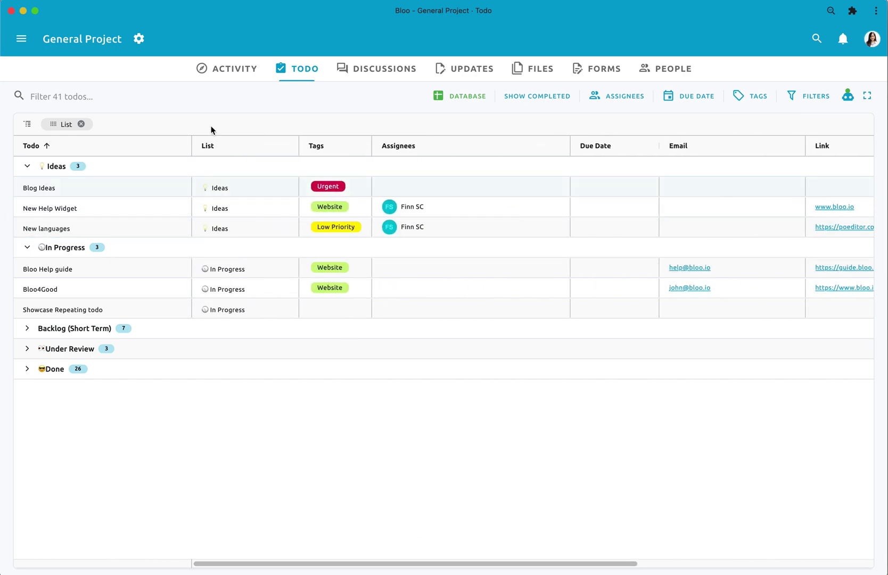
- Remove the List grouping so the todo table is flat again
left_click(81, 125)
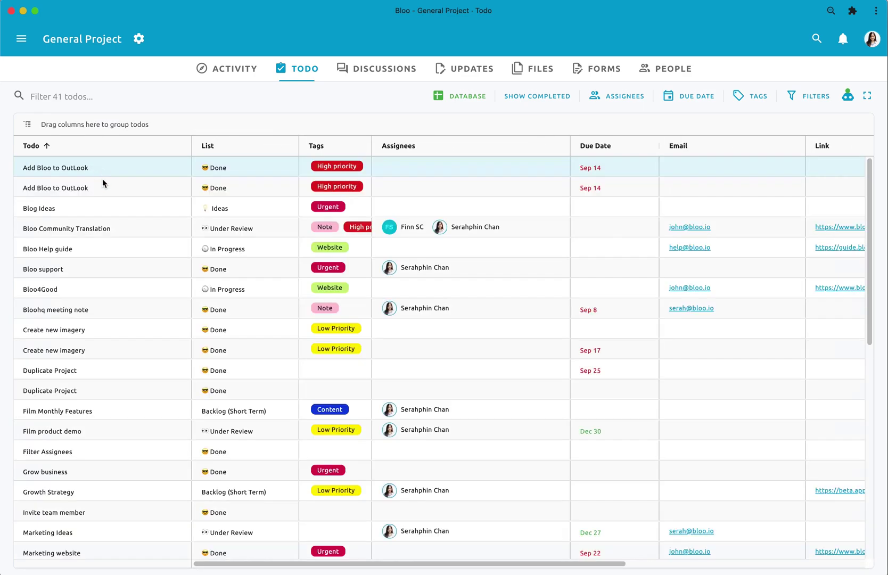
left_click_drag(251, 569, 323, 572)
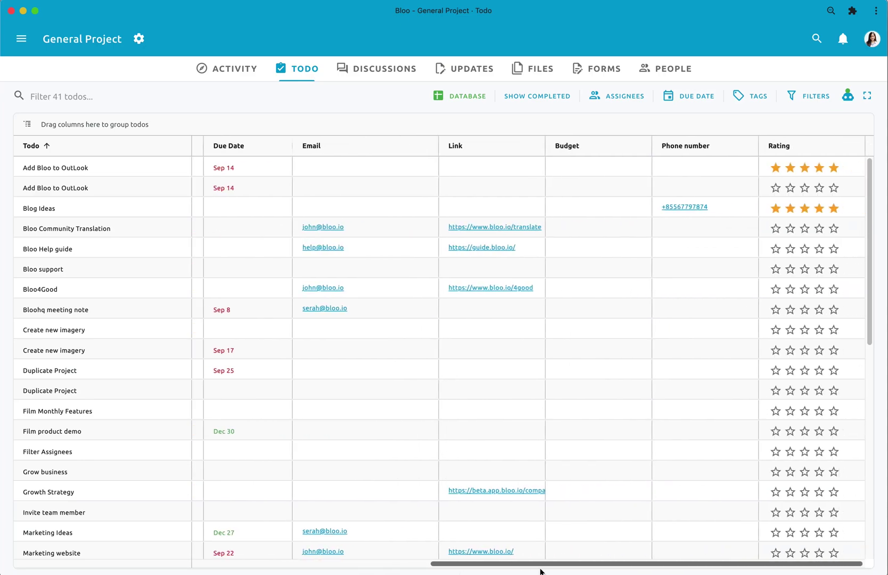
scroll(563, 571, "left", 10)
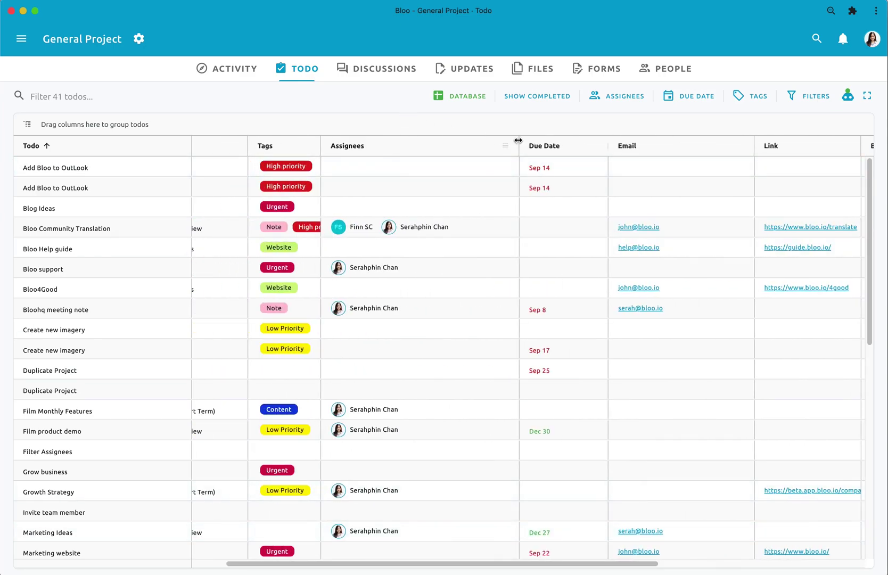
- Widen the Tags column, then reset all columns to the default layout
left_click_drag(321, 144, 377, 145)
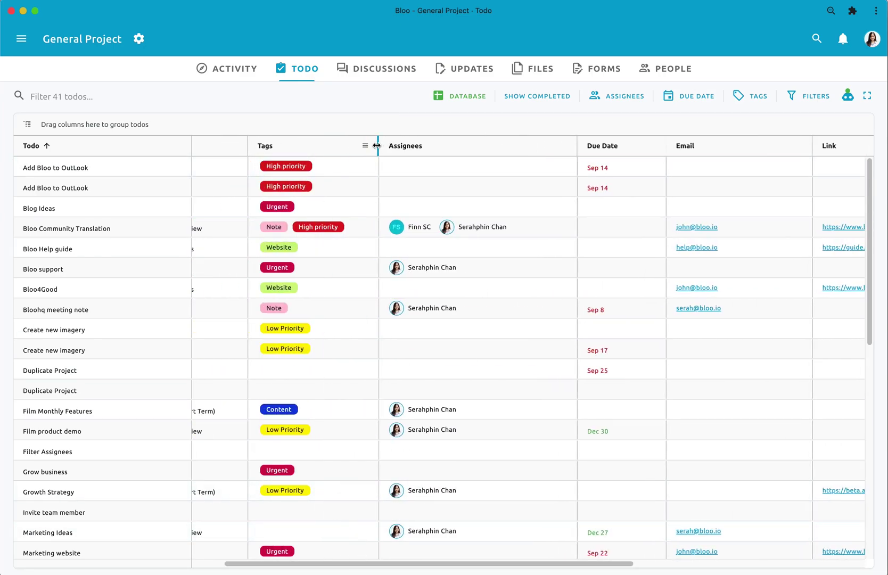
left_click(367, 145)
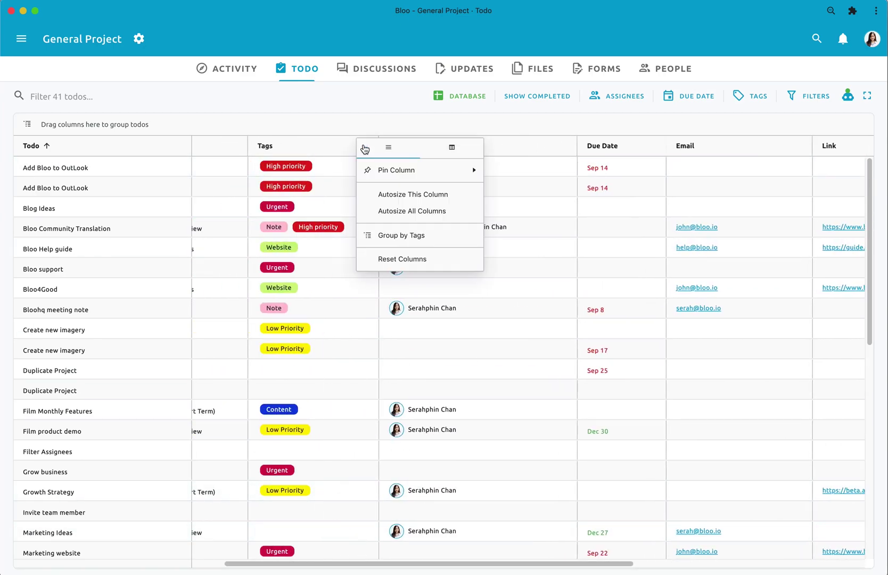
left_click(393, 259)
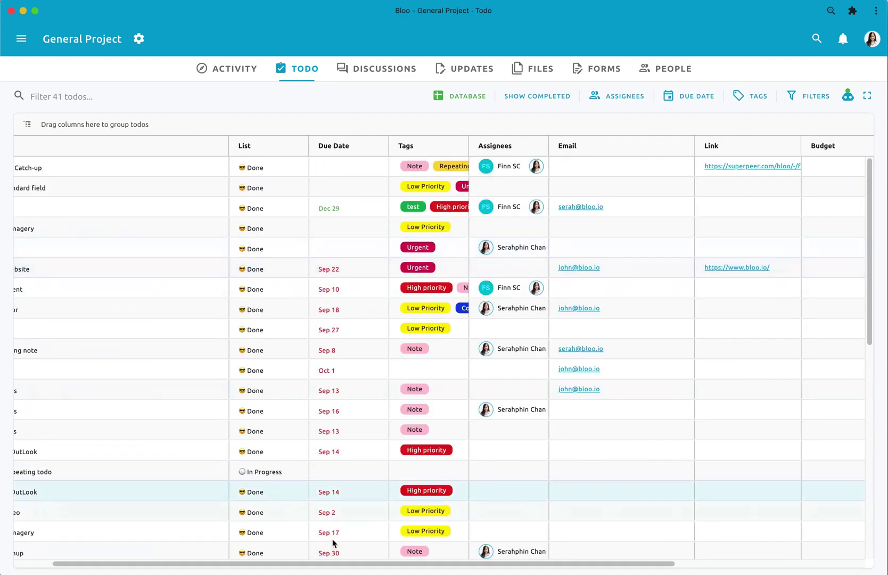